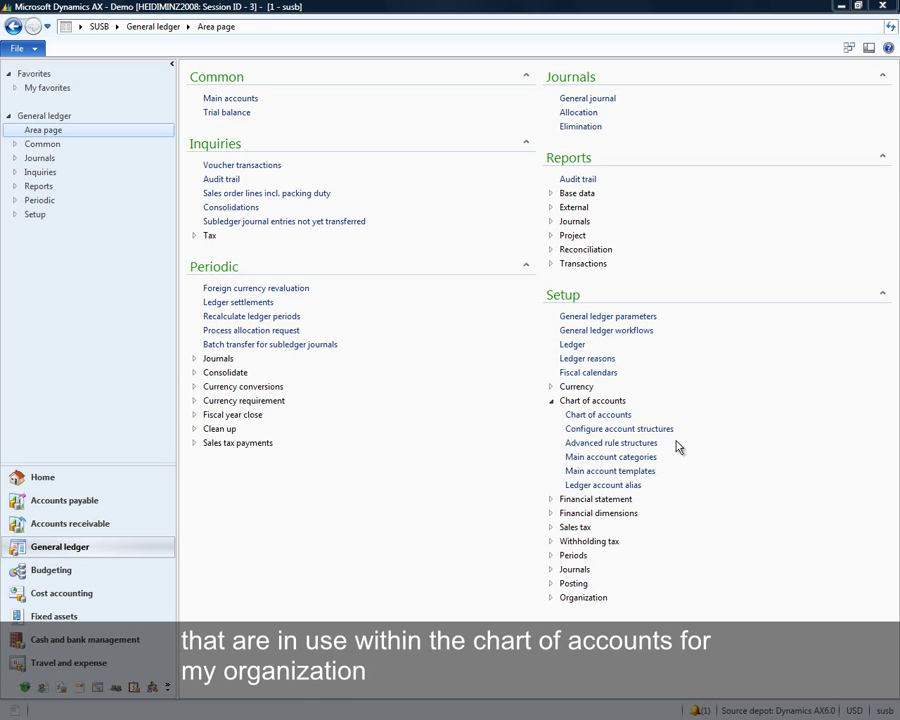
# Examine the dimensions in the P&L Account Structure - Services of the Services Chart of Accounts.
pyautogui.click(614, 416)
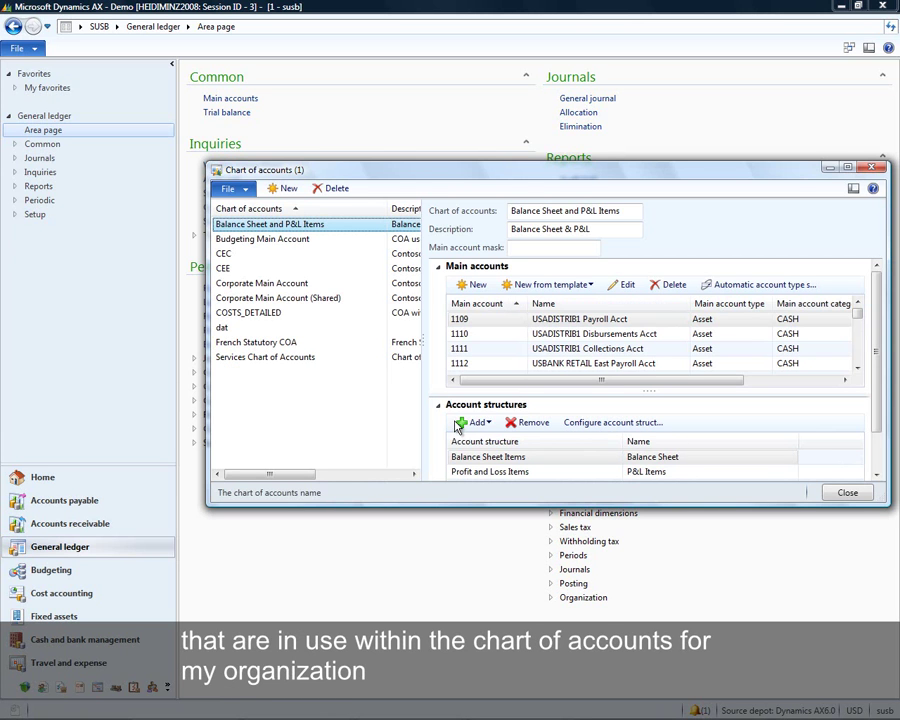
pyautogui.click(309, 360)
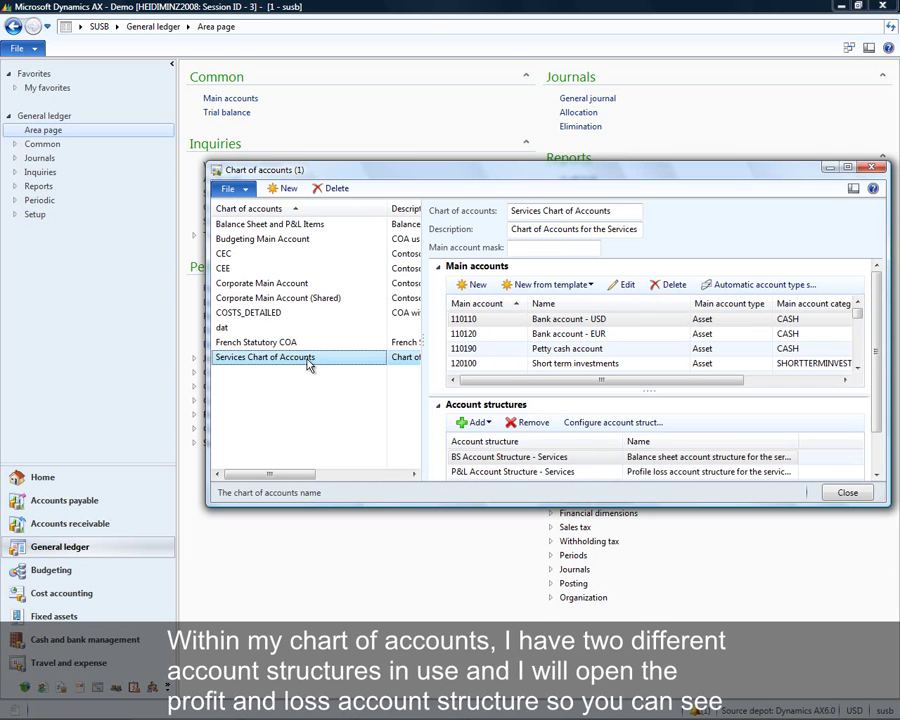
pyautogui.click(482, 471)
pyautogui.click(597, 380)
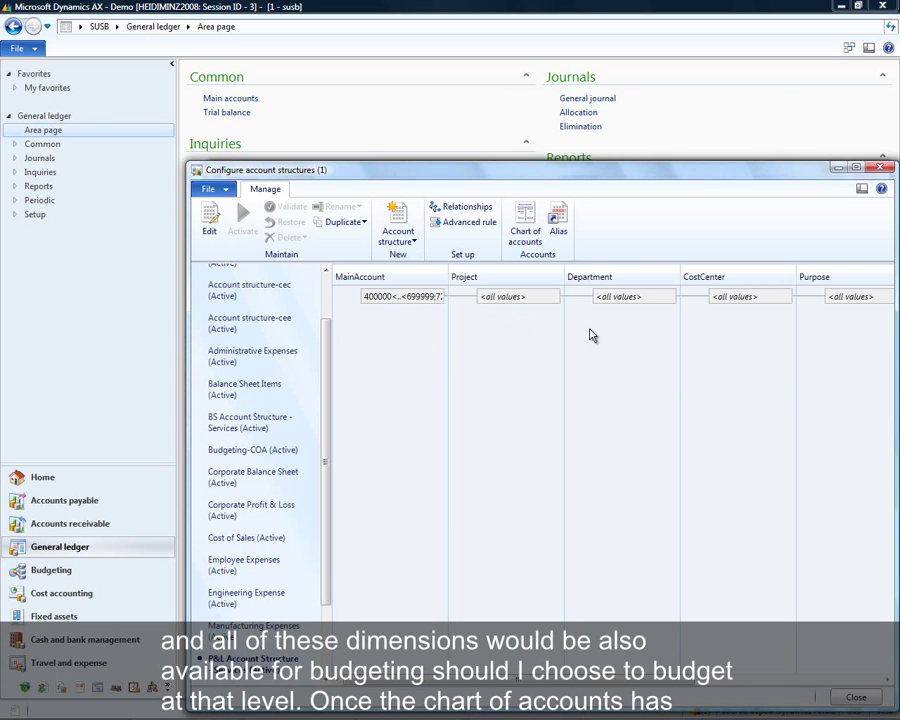
pyautogui.click(856, 698)
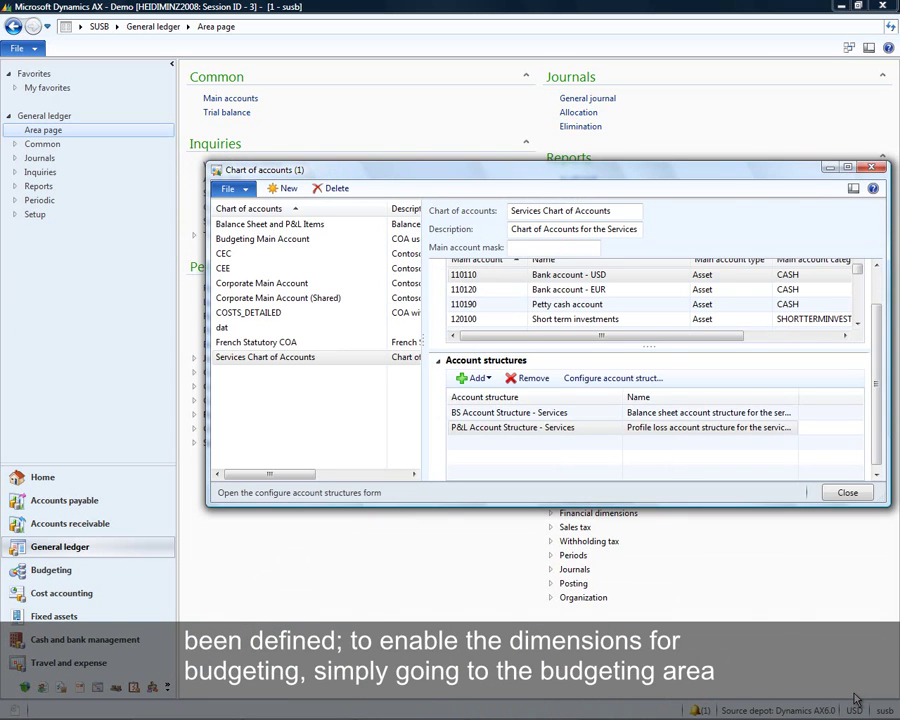
pyautogui.click(848, 493)
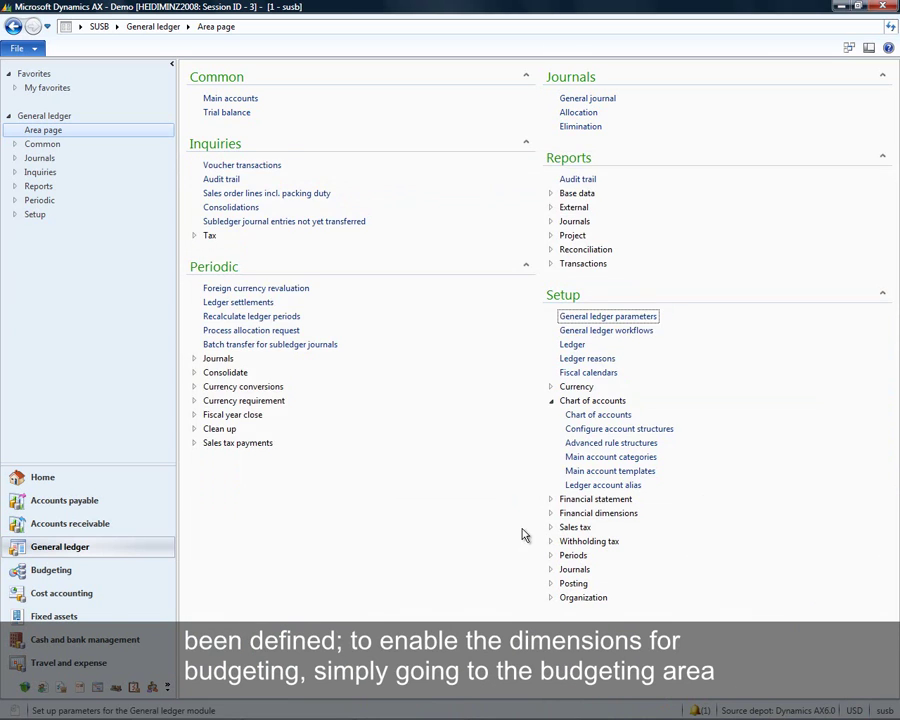
# Enable MainAccount, Department and CostCenter from the chart of accounts as dimensions for budgeting.
pyautogui.click(134, 576)
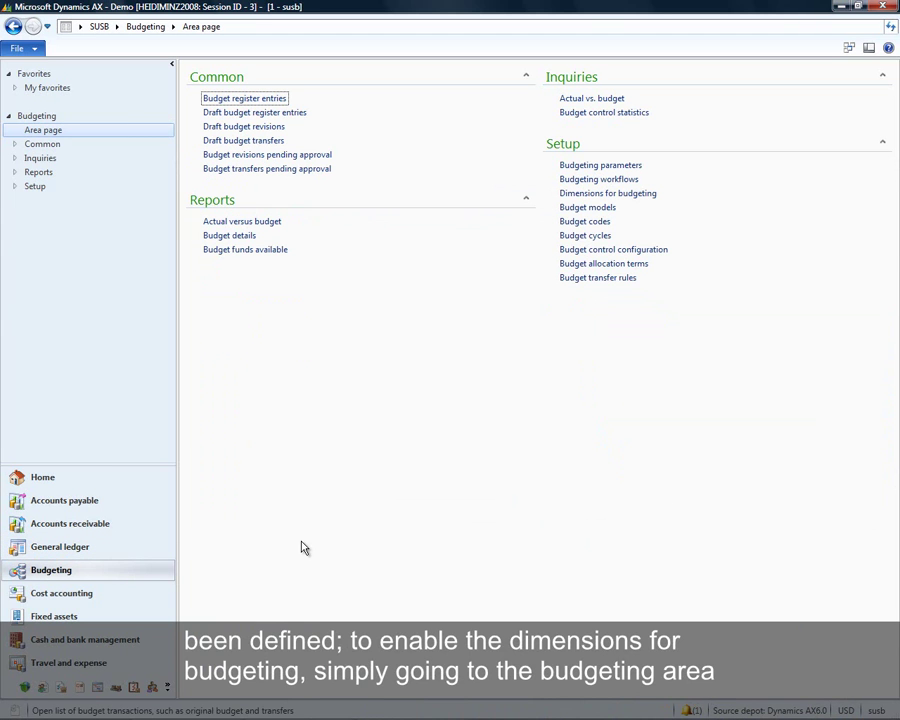
pyautogui.click(627, 193)
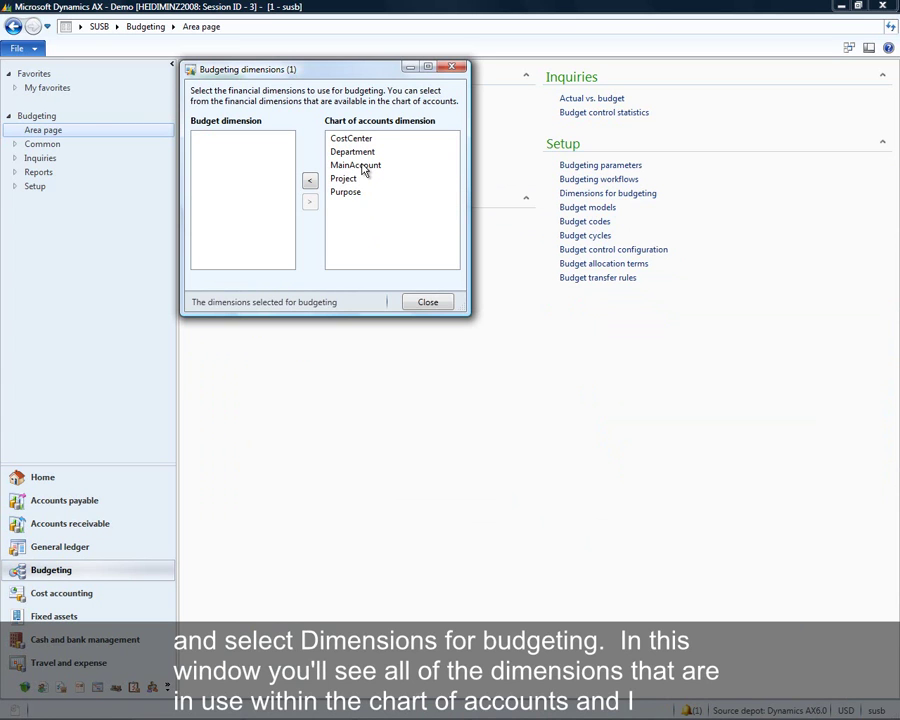
pyautogui.click(364, 168)
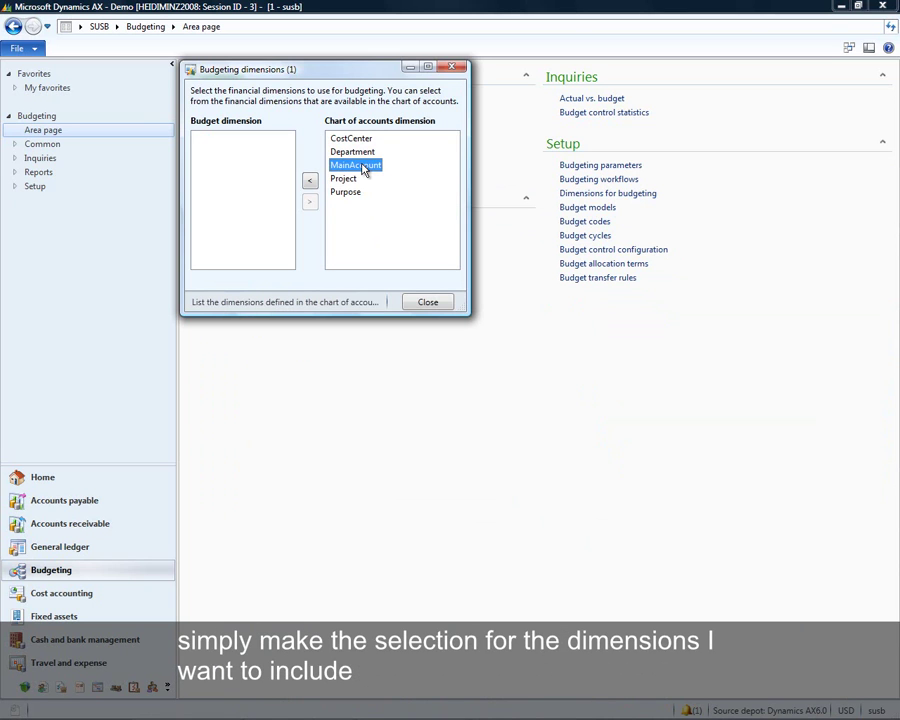
pyautogui.click(311, 182)
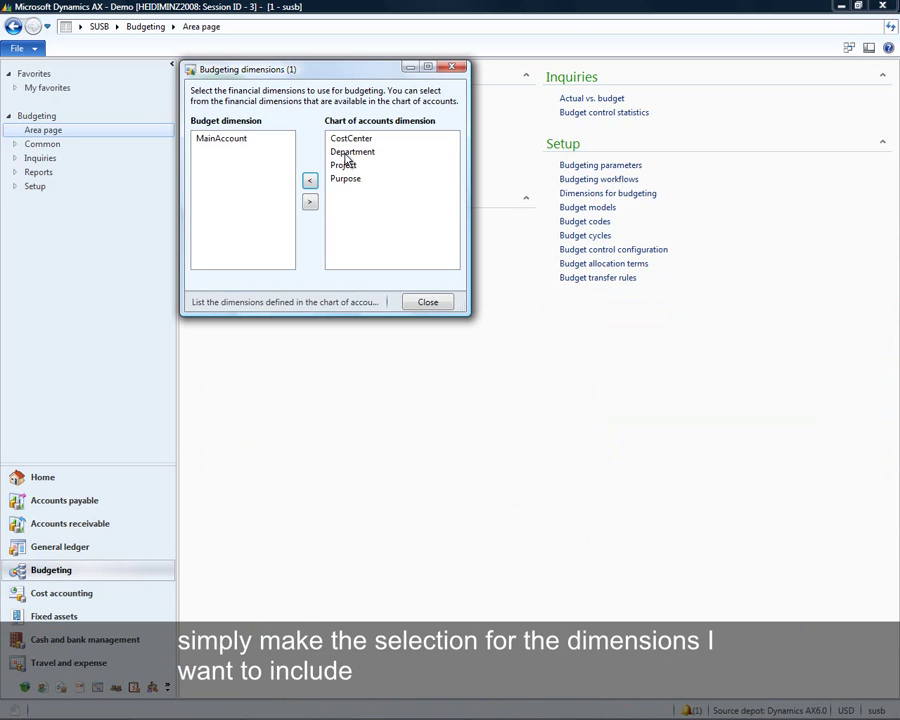
pyautogui.click(346, 152)
pyautogui.click(311, 182)
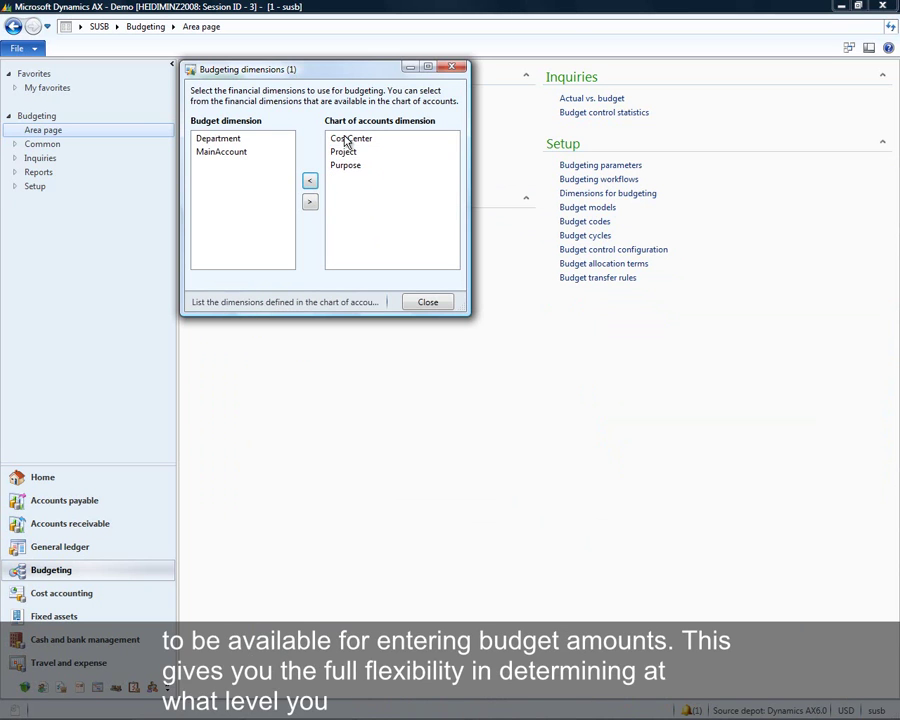
pyautogui.click(350, 138)
pyautogui.click(311, 182)
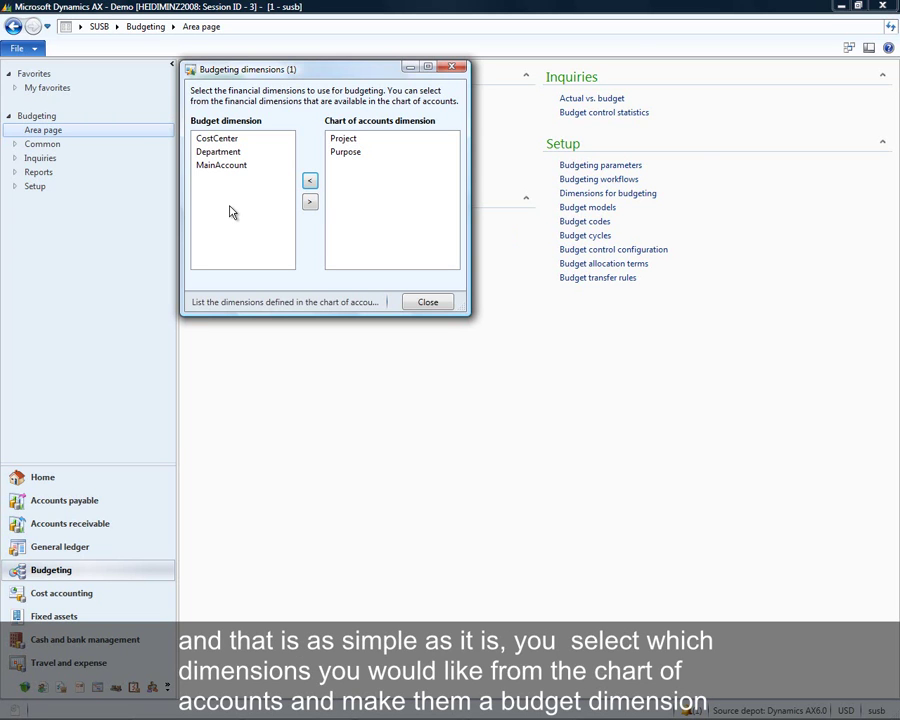
pyautogui.click(436, 304)
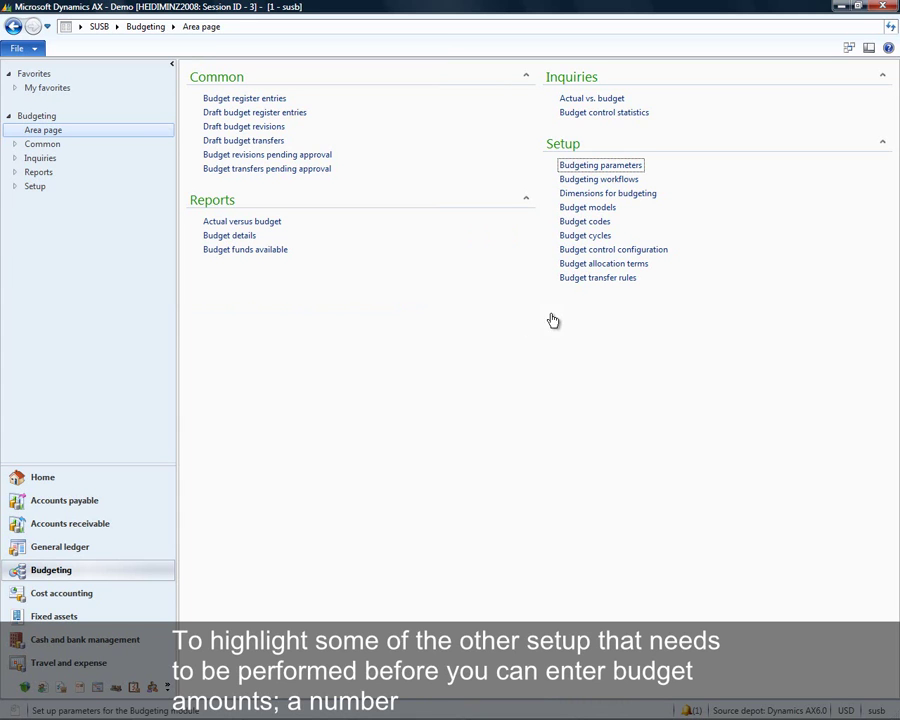
# Check the number sequence for budget register entries in the budgeting parameters.
pyautogui.click(609, 166)
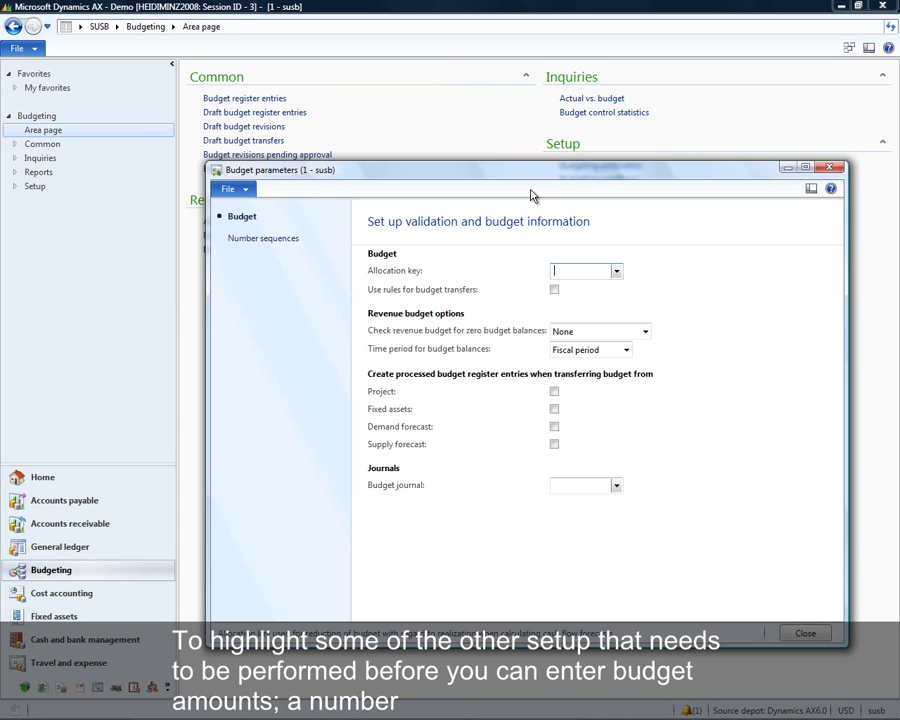
pyautogui.click(259, 240)
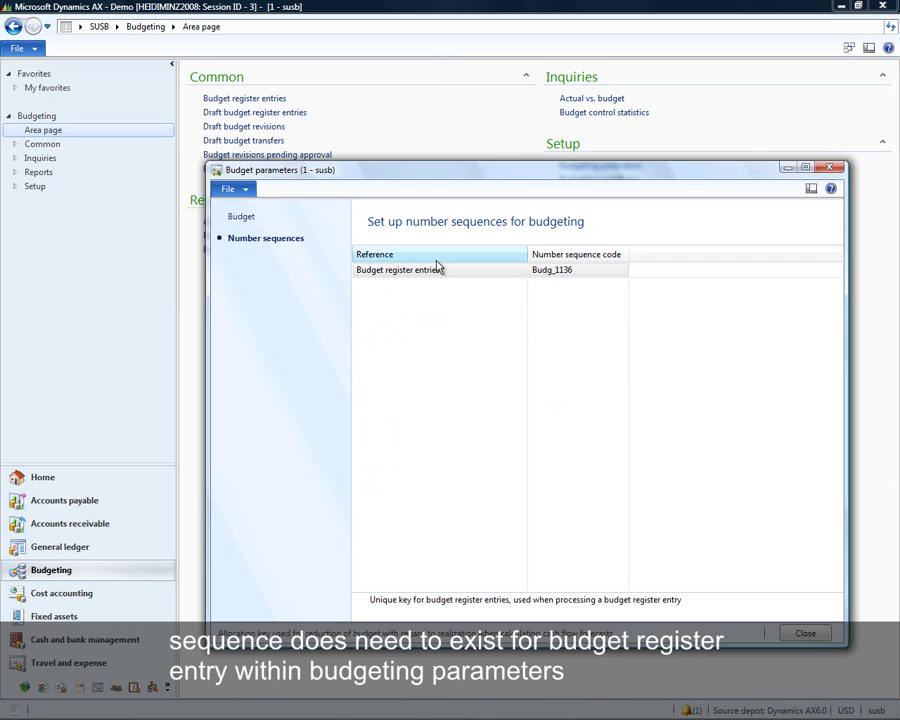
pyautogui.click(828, 167)
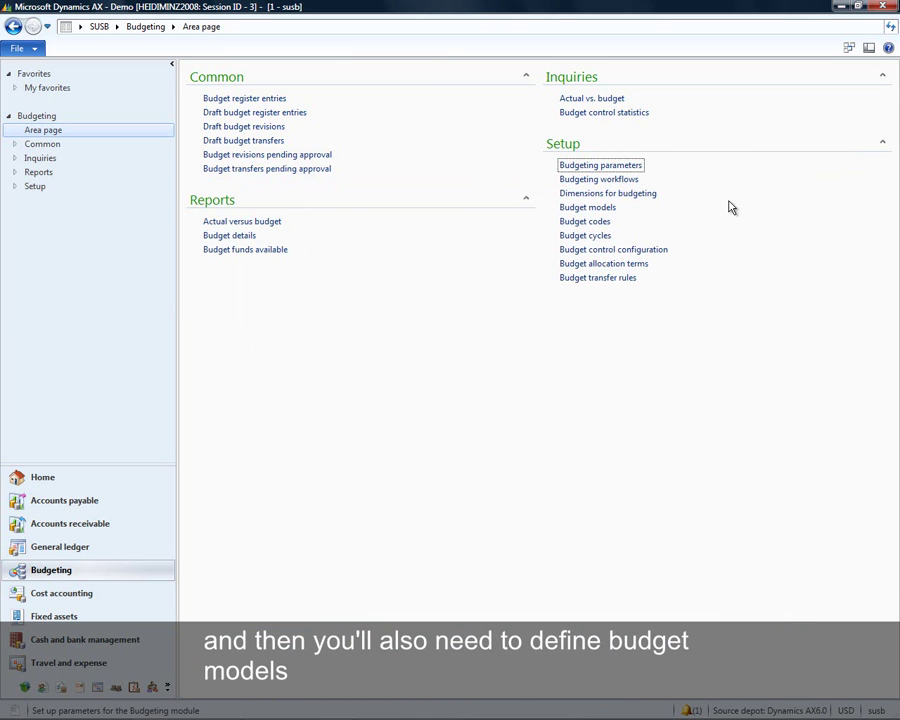
# Create budget model 2011 named "2011 Budget" and view its submodel section.
pyautogui.click(600, 209)
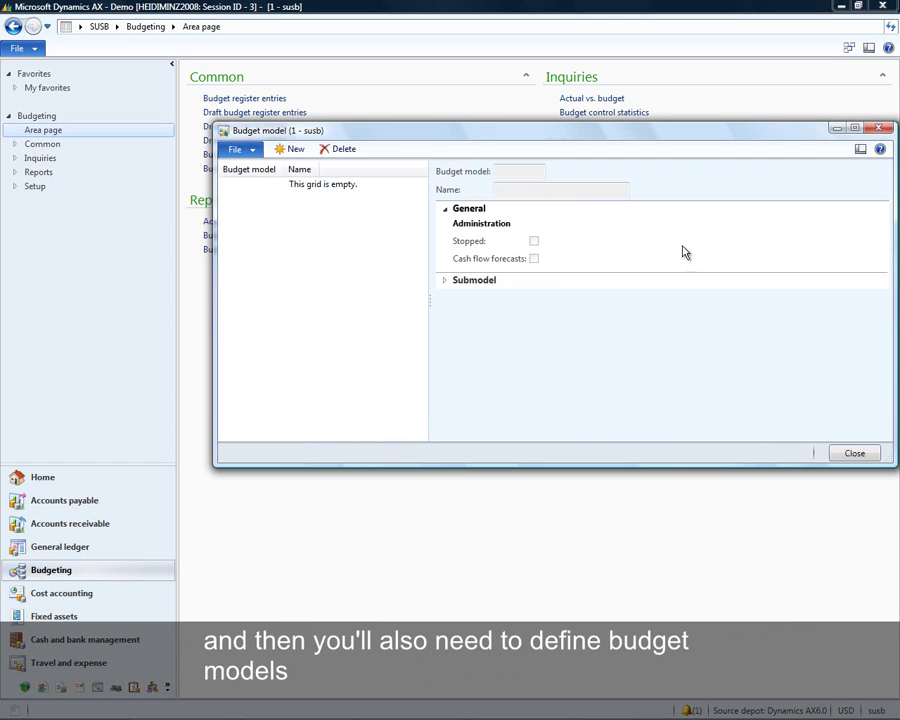
pyautogui.click(294, 149)
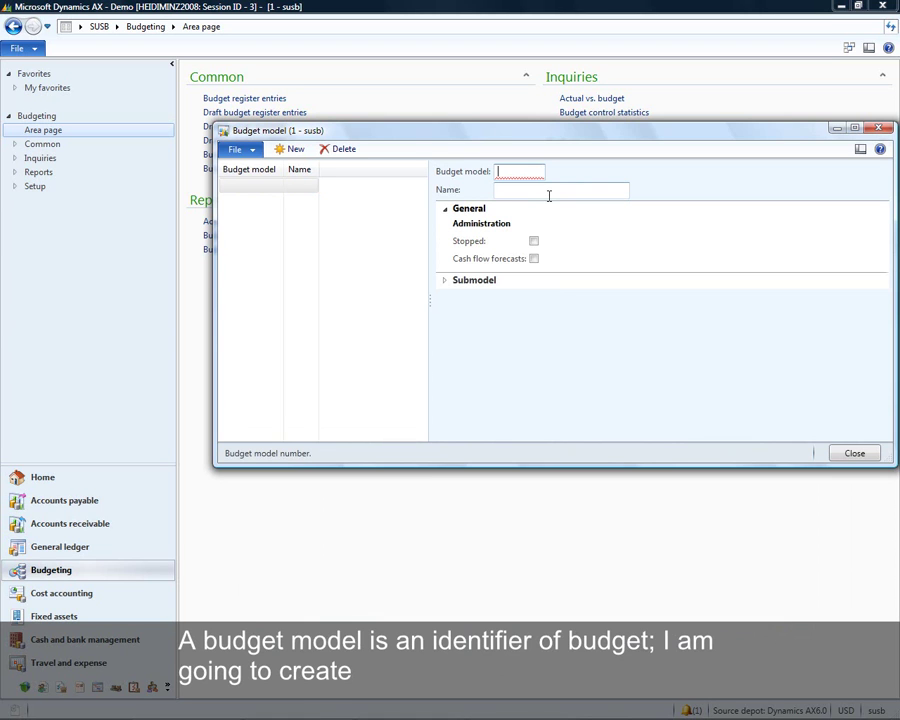
pyautogui.write('2011')
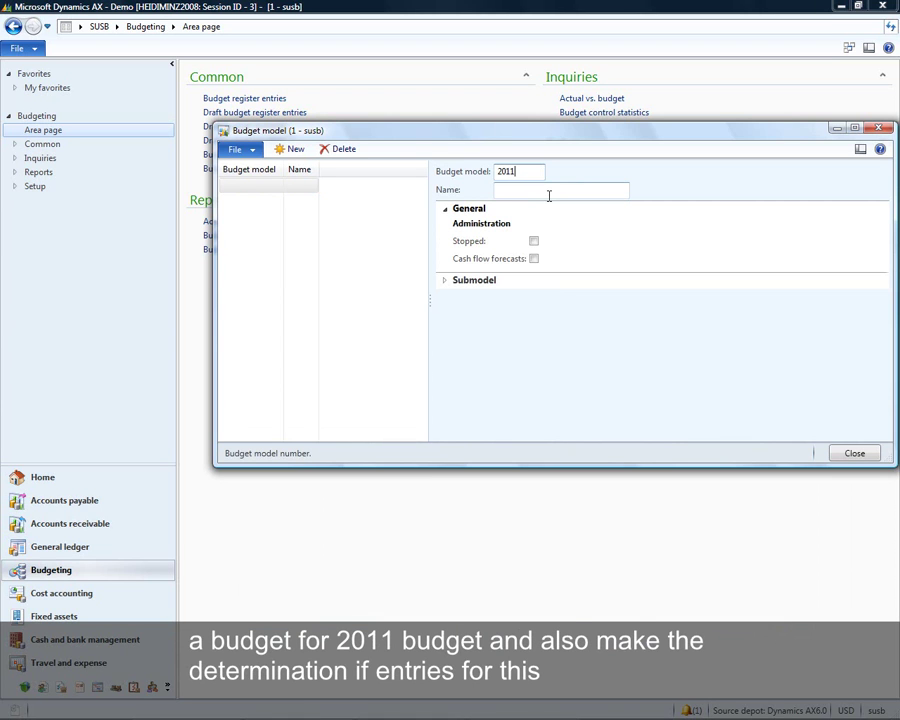
pyautogui.press('Tab')
pyautogui.write('2011 ')
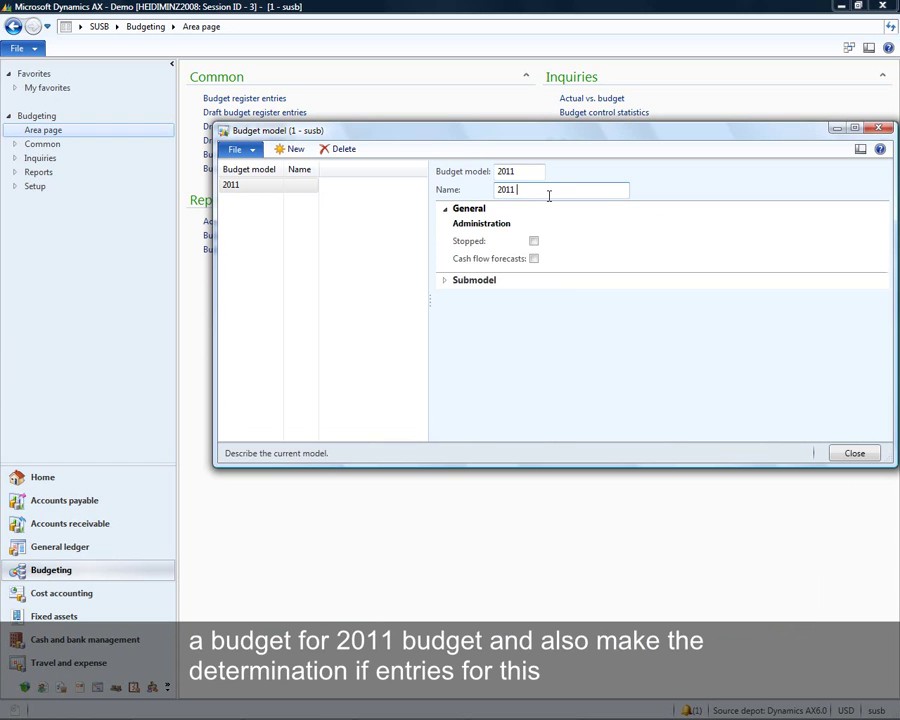
pyautogui.write('Budget')
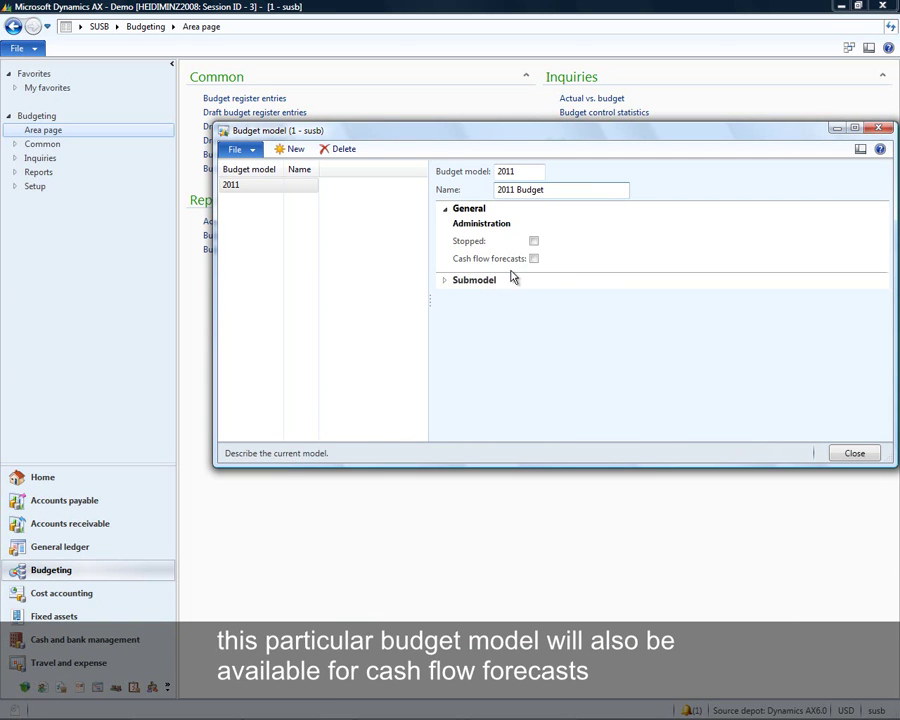
pyautogui.click(441, 280)
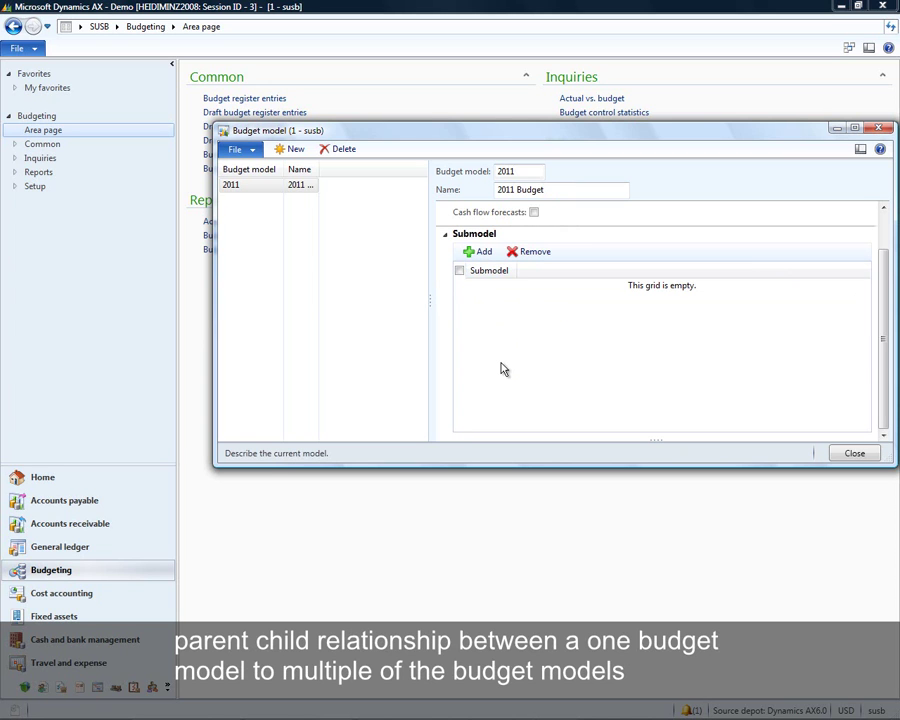
pyautogui.click(852, 454)
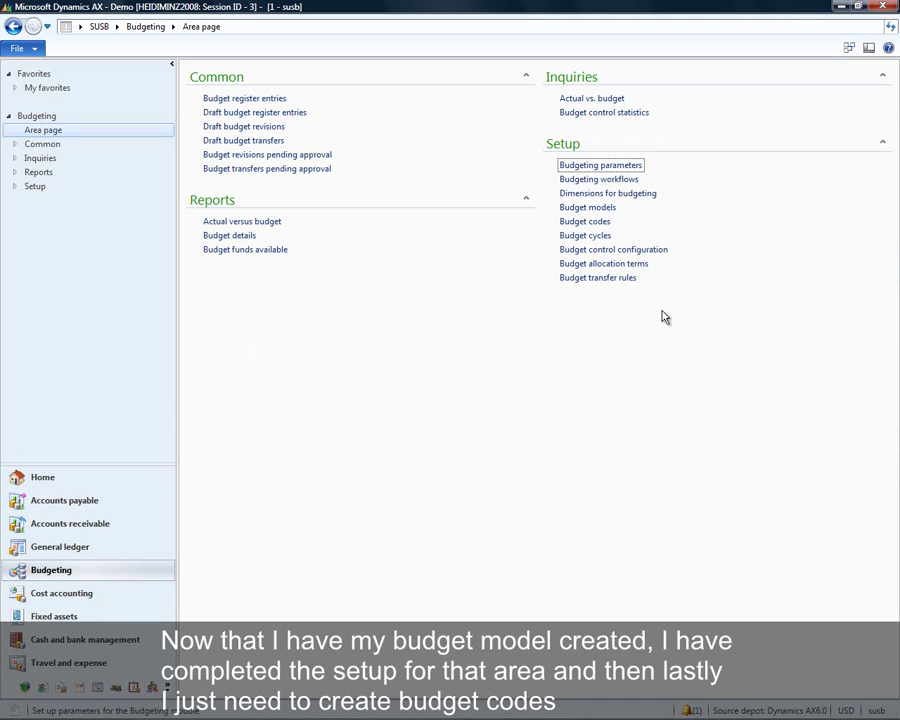
# Create a default budget code "Budget" with description "Original budget" and budget type Original budget.
pyautogui.click(598, 224)
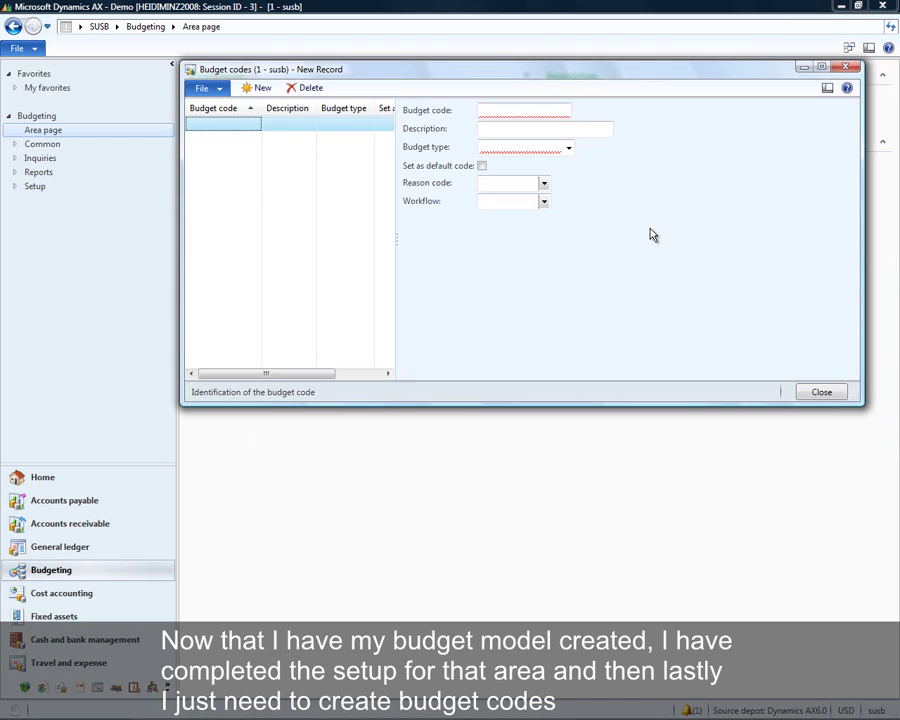
pyautogui.click(503, 112)
pyautogui.write('Budget')
pyautogui.press('Tab')
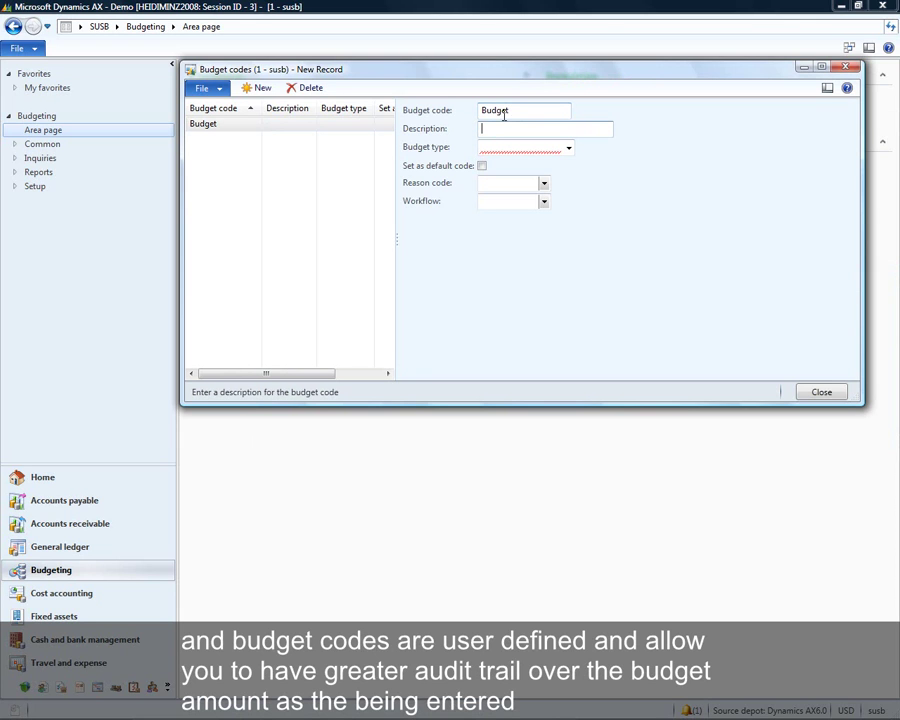
pyautogui.write('Original budget')
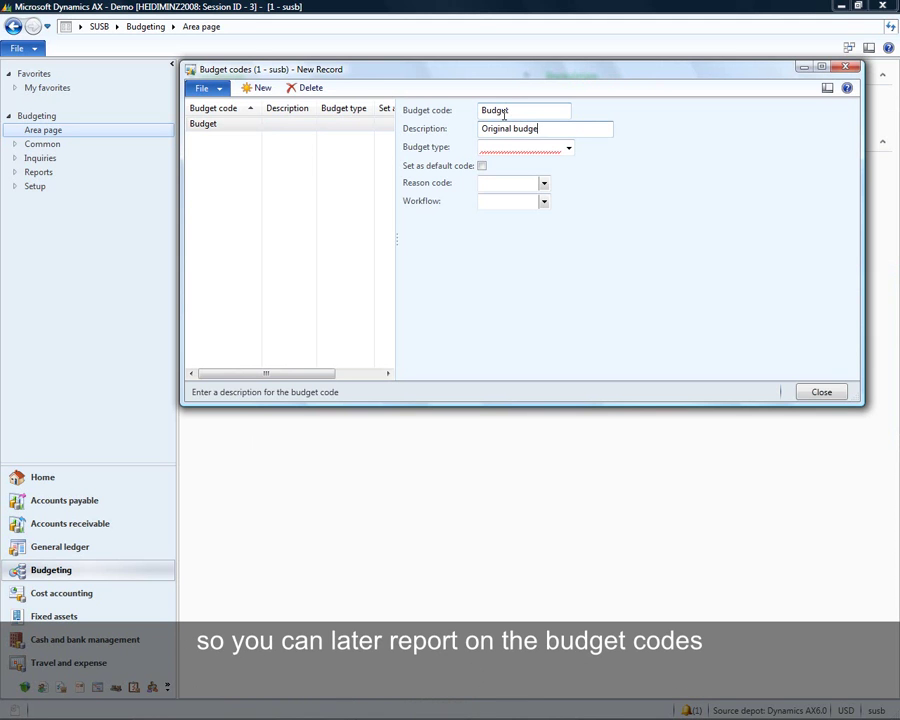
pyautogui.click(568, 148)
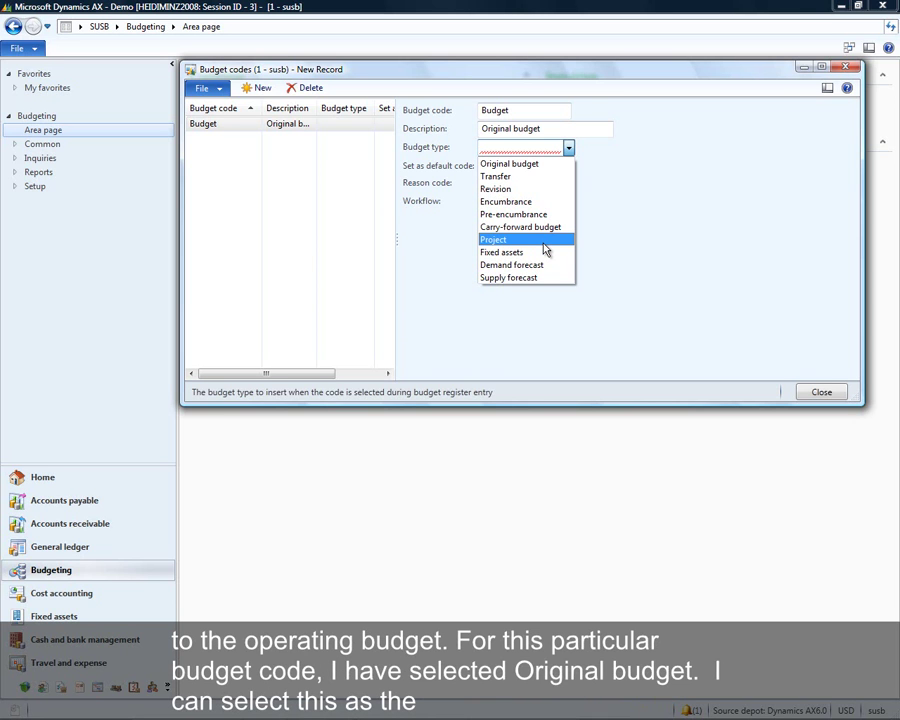
pyautogui.click(515, 164)
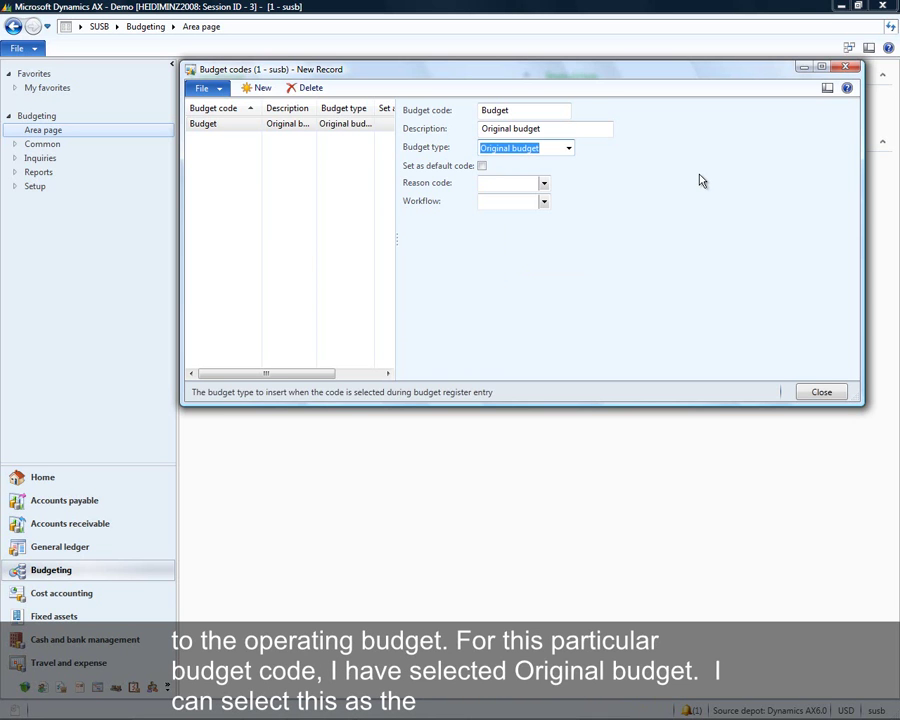
pyautogui.click(482, 166)
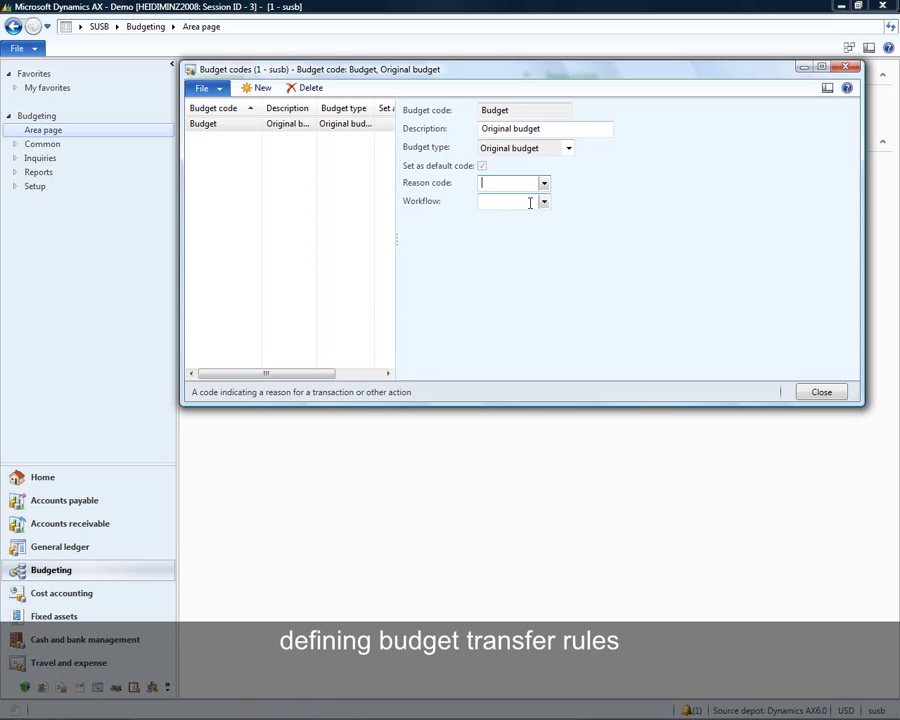
pyautogui.click(834, 395)
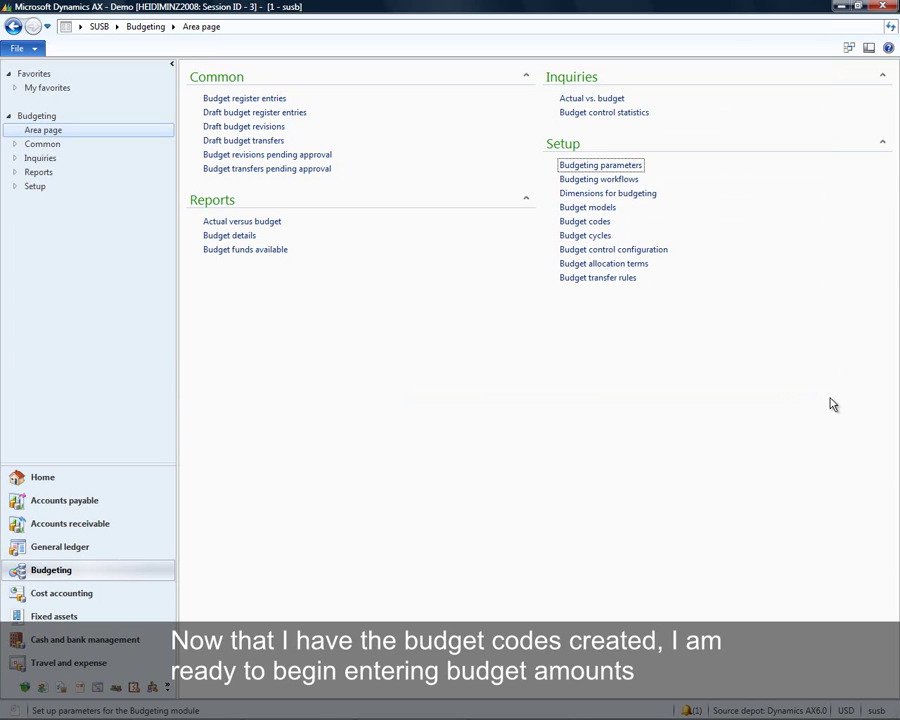
# Create and save a budget register entry with budget model 2011 and budget code Budget, and add a blank account entry line.
pyautogui.click(258, 101)
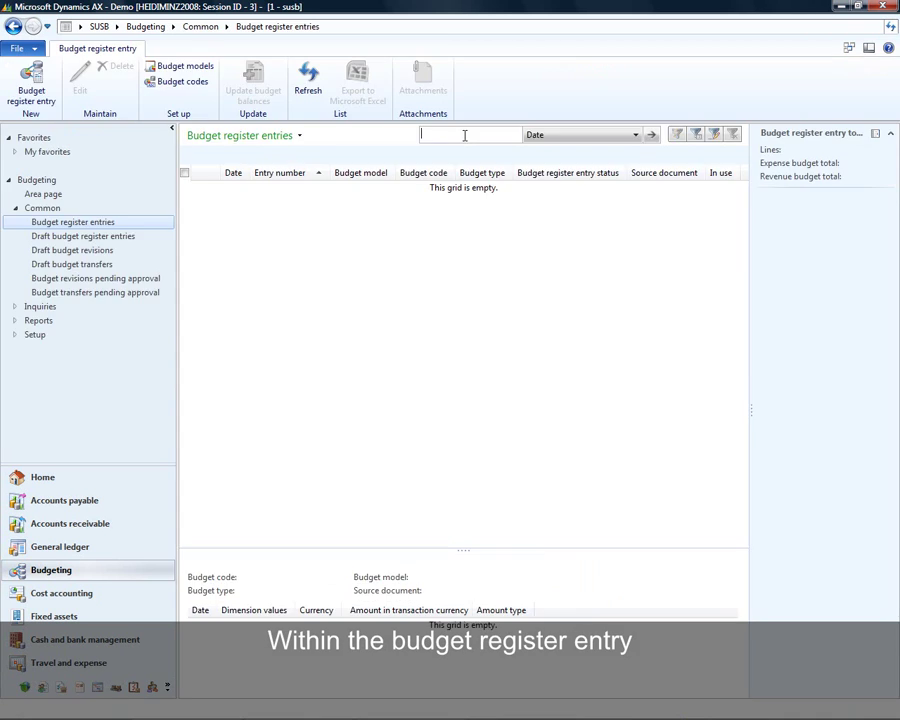
pyautogui.click(35, 95)
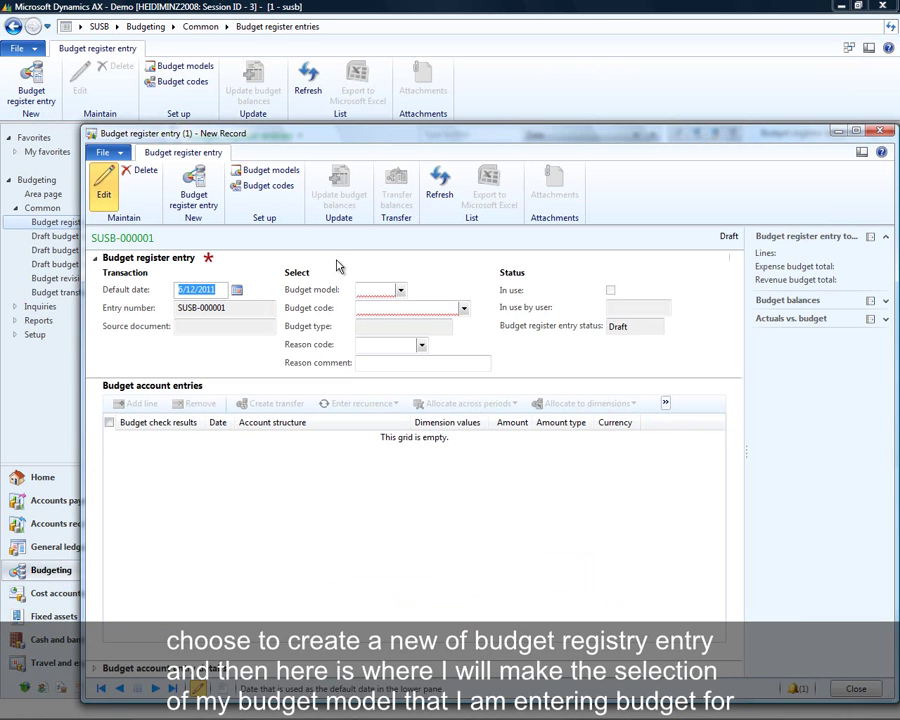
pyautogui.click(400, 290)
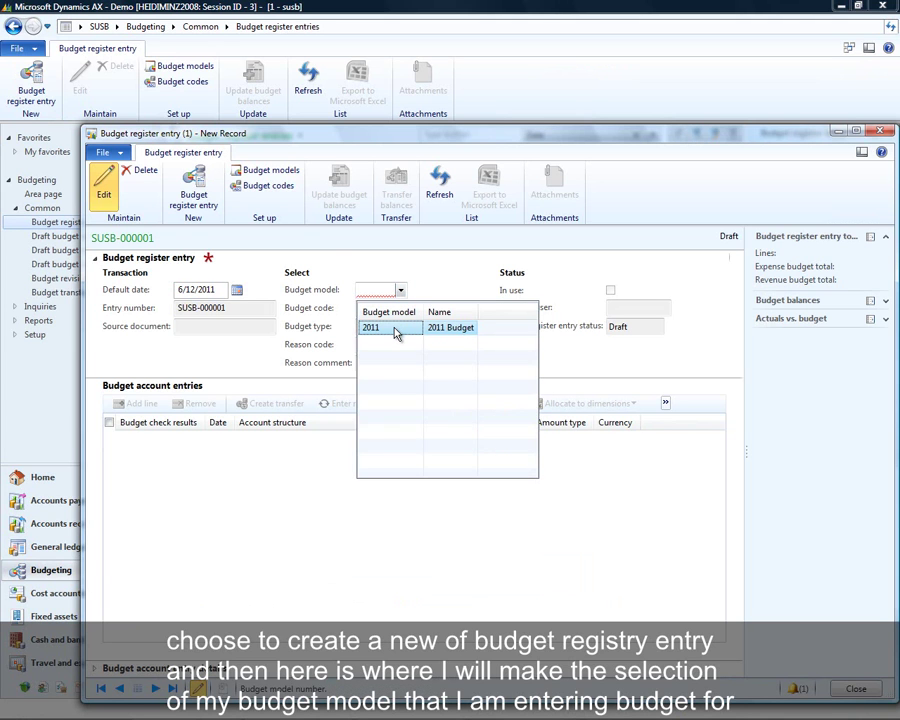
pyautogui.click(393, 329)
pyautogui.click(463, 310)
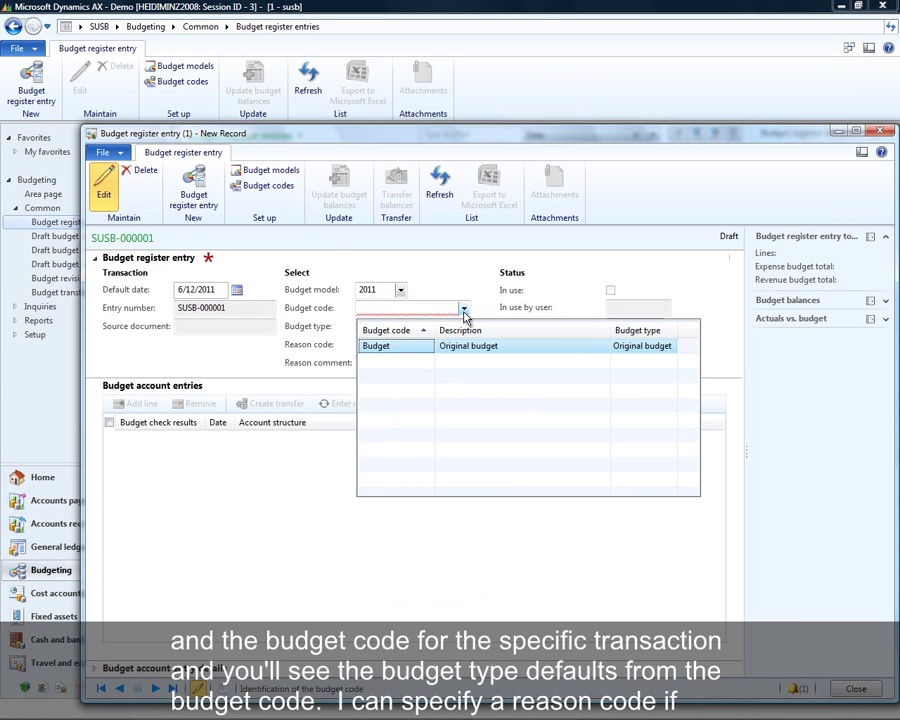
pyautogui.click(396, 350)
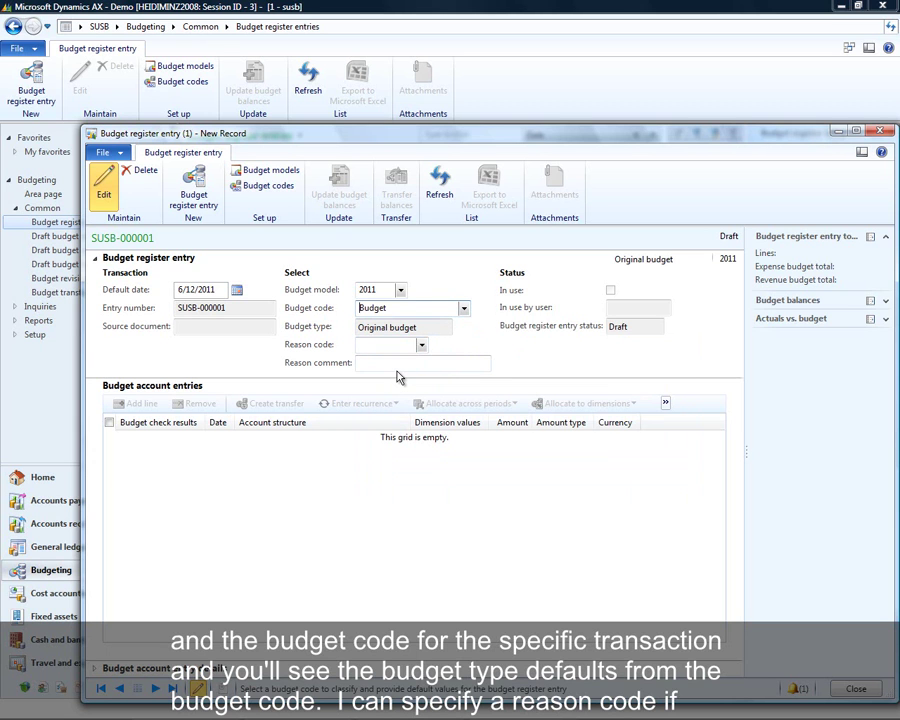
pyautogui.hotkey('ctrl', 's')
pyautogui.click(137, 403)
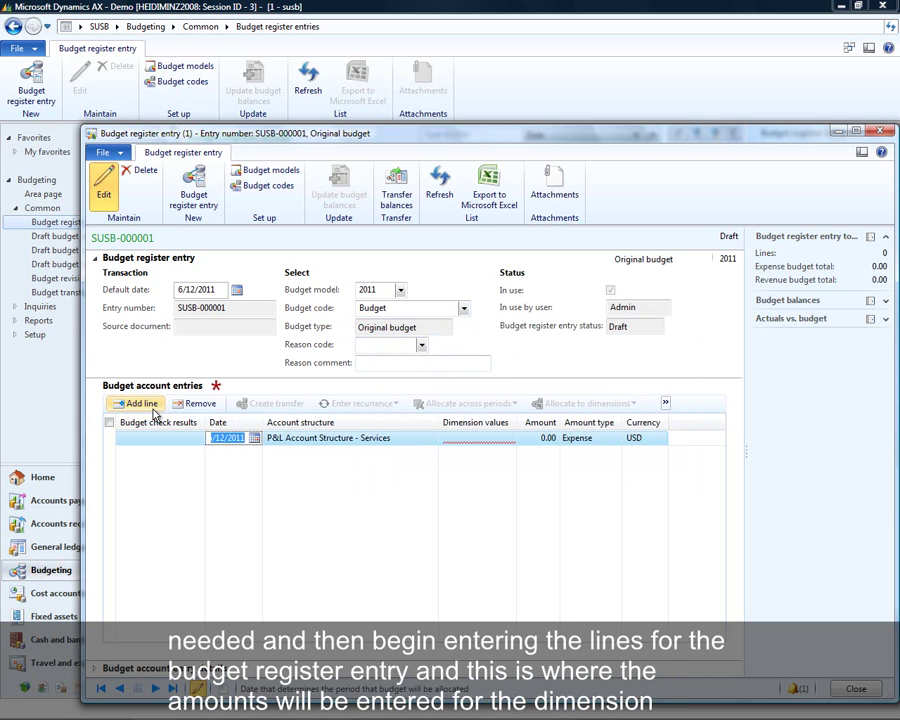
# Widen the Date column in the budget account entries and keep P&L Account Structure - Services as the line's account structure.
pyautogui.moveTo(204, 422); pyautogui.dragTo(181, 422)
pyautogui.moveTo(237, 425); pyautogui.dragTo(256, 430)
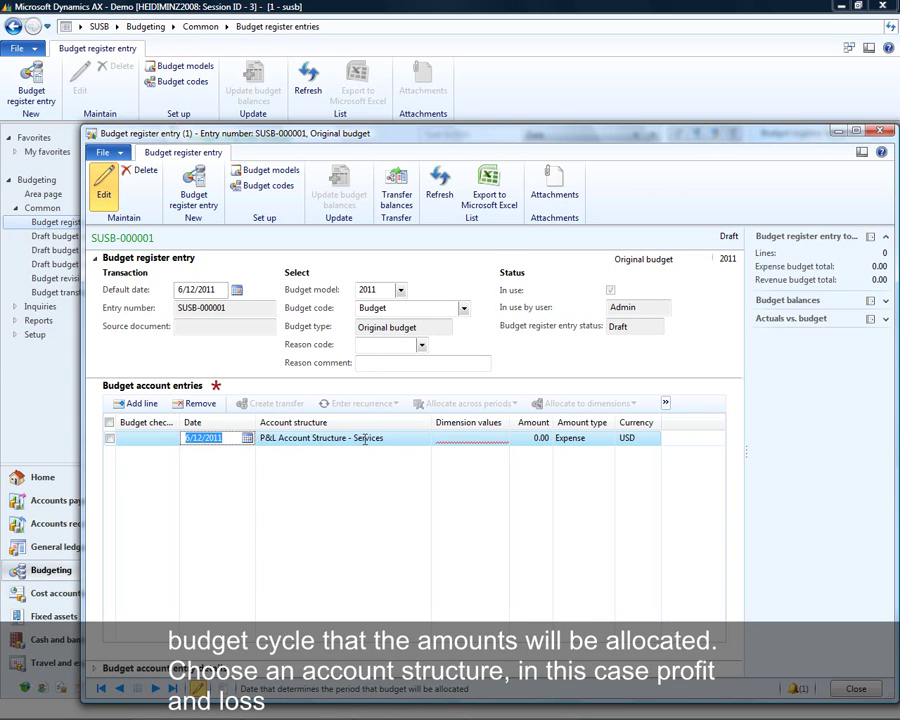
pyautogui.click(420, 440)
pyautogui.click(423, 441)
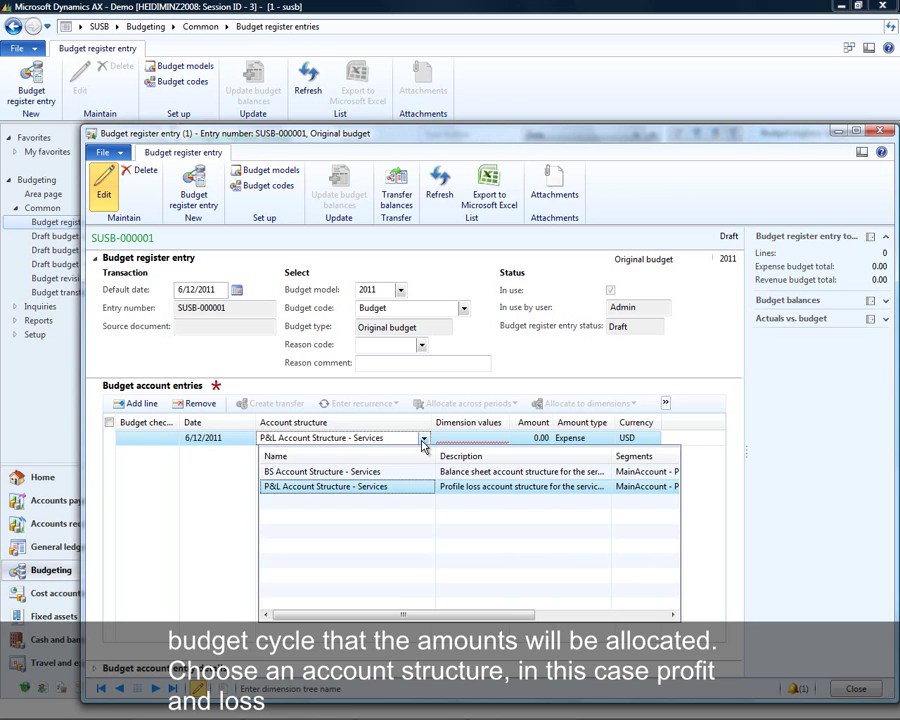
pyautogui.click(422, 439)
pyautogui.press('Tab')
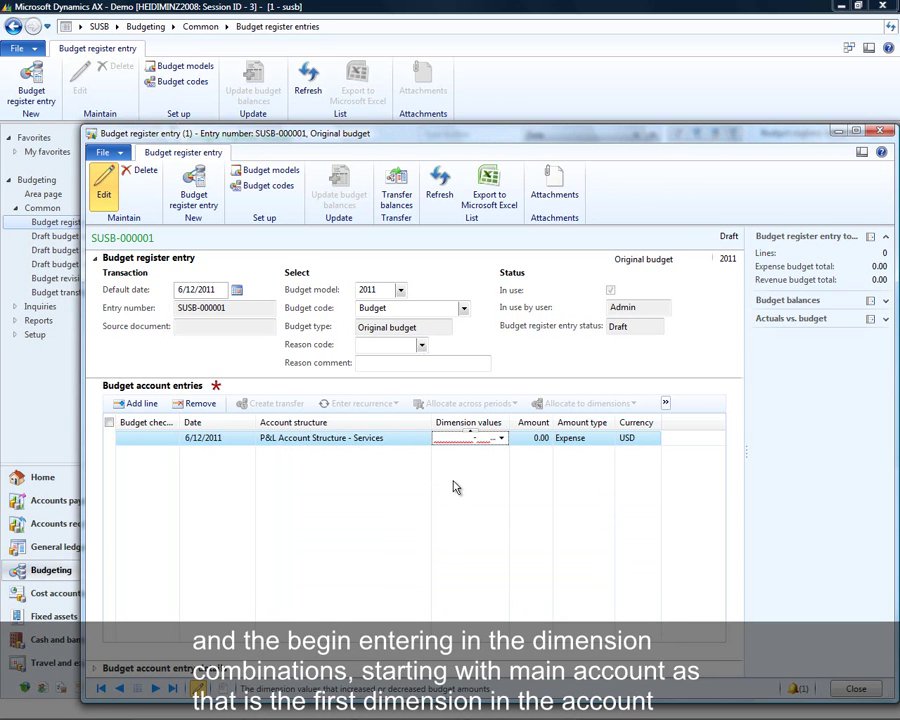
# Set the line's dimension values to main account 602120 Travel expense, department OU_2311 IT and cost center OU_3567 East Project, with amount 1,000.
pyautogui.write('6*')
pyautogui.click(505, 442)
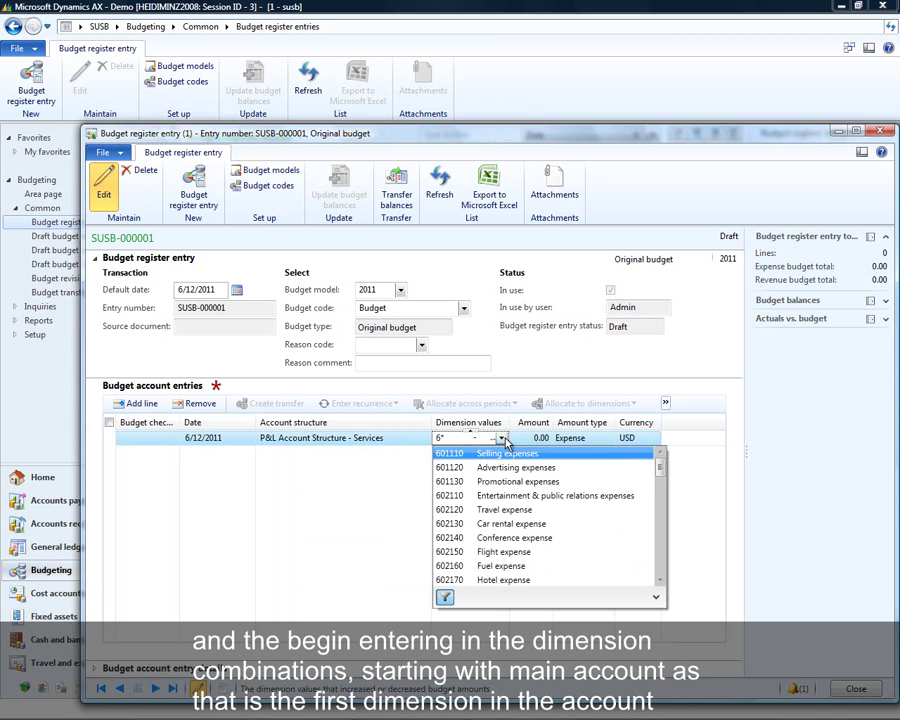
pyautogui.press('Escape')
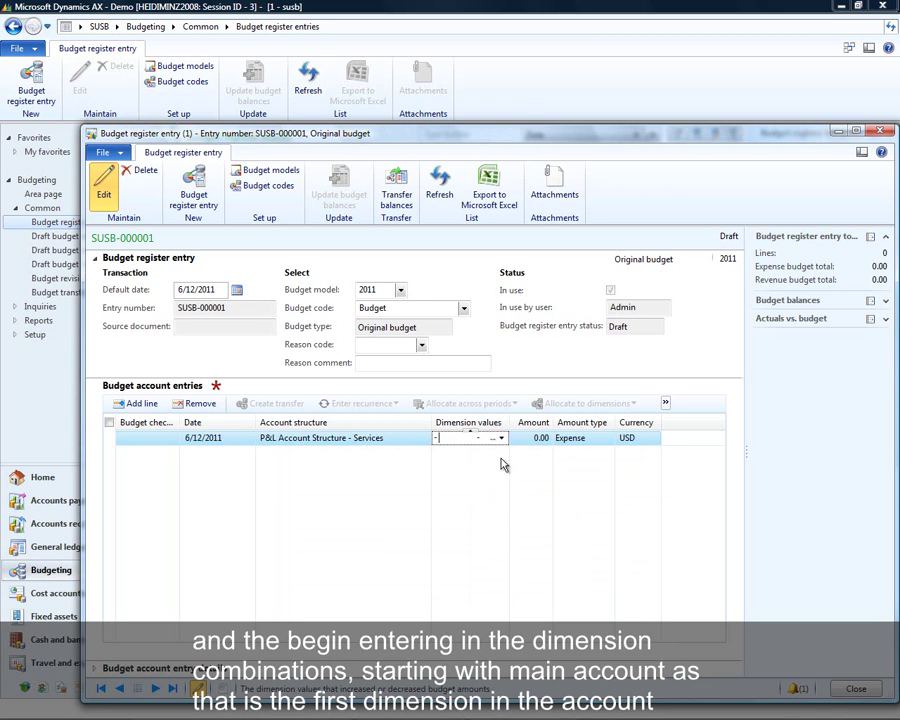
pyautogui.click(502, 440)
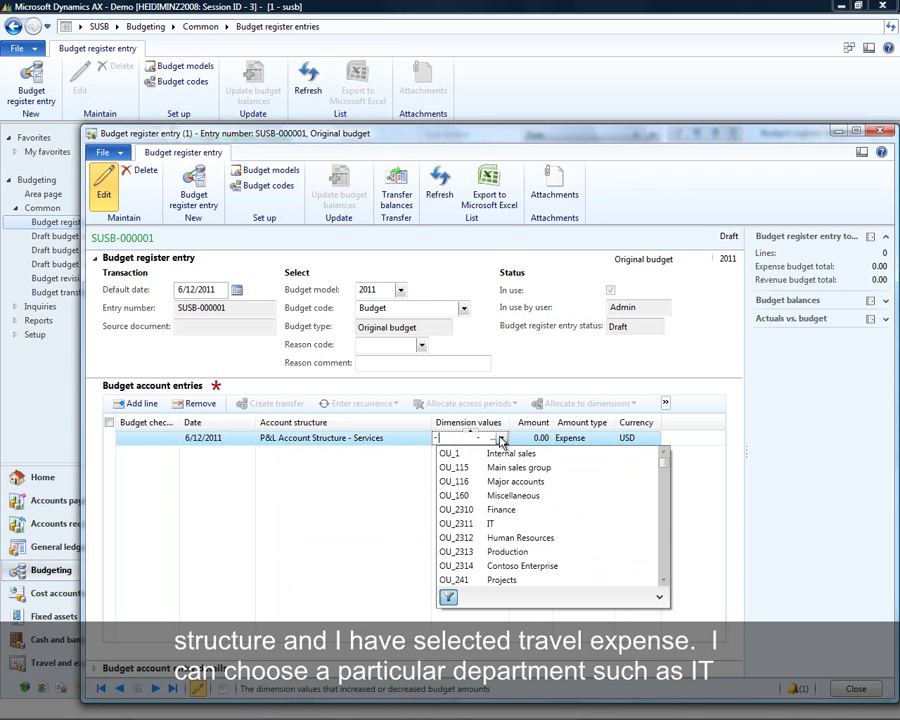
pyautogui.click(495, 523)
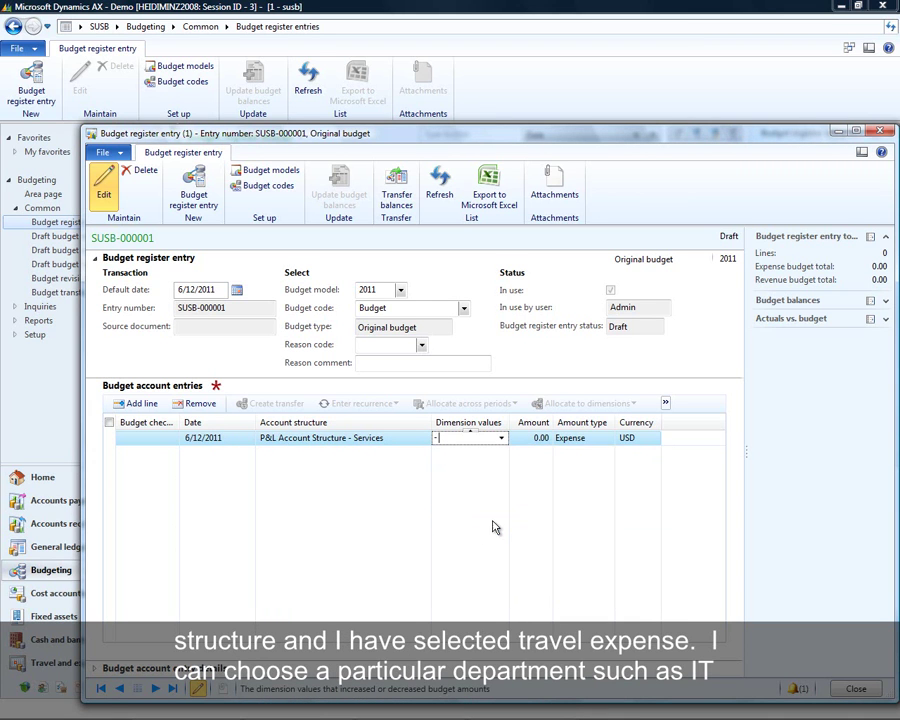
pyautogui.click(502, 439)
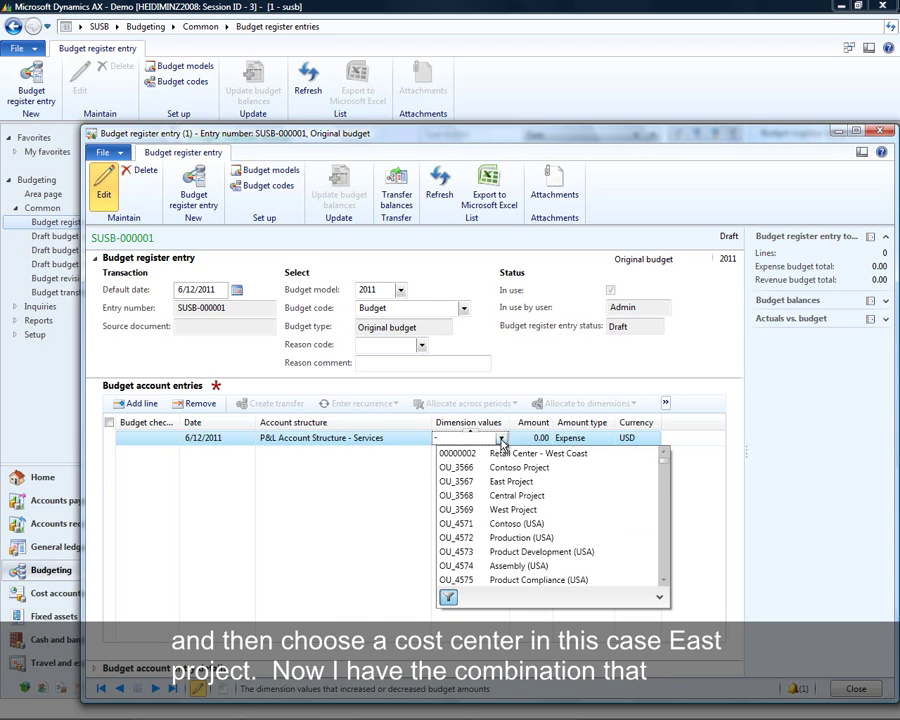
pyautogui.click(491, 486)
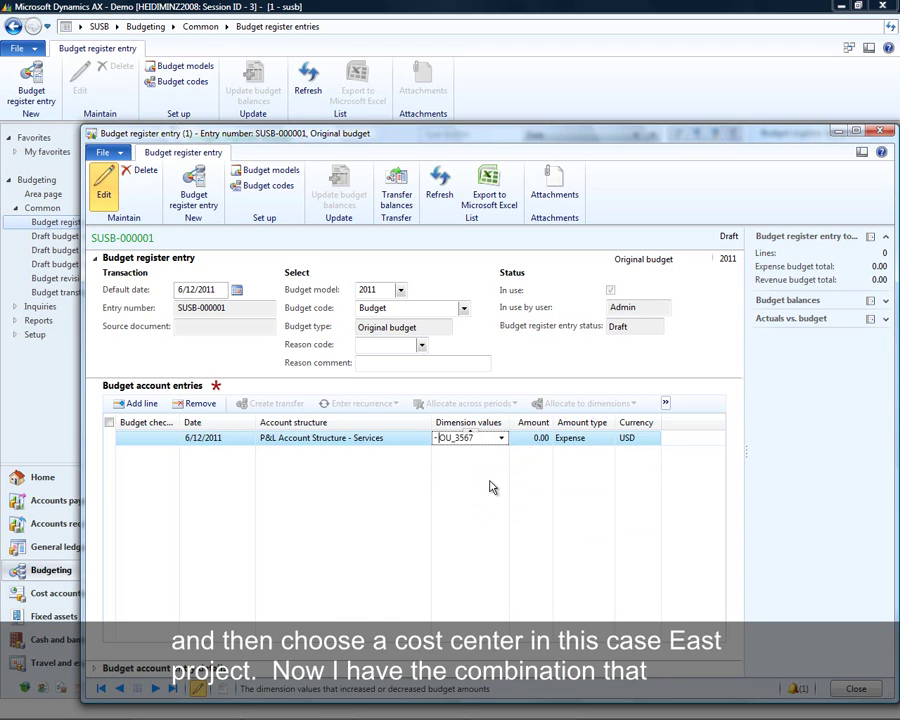
pyautogui.press('Tab')
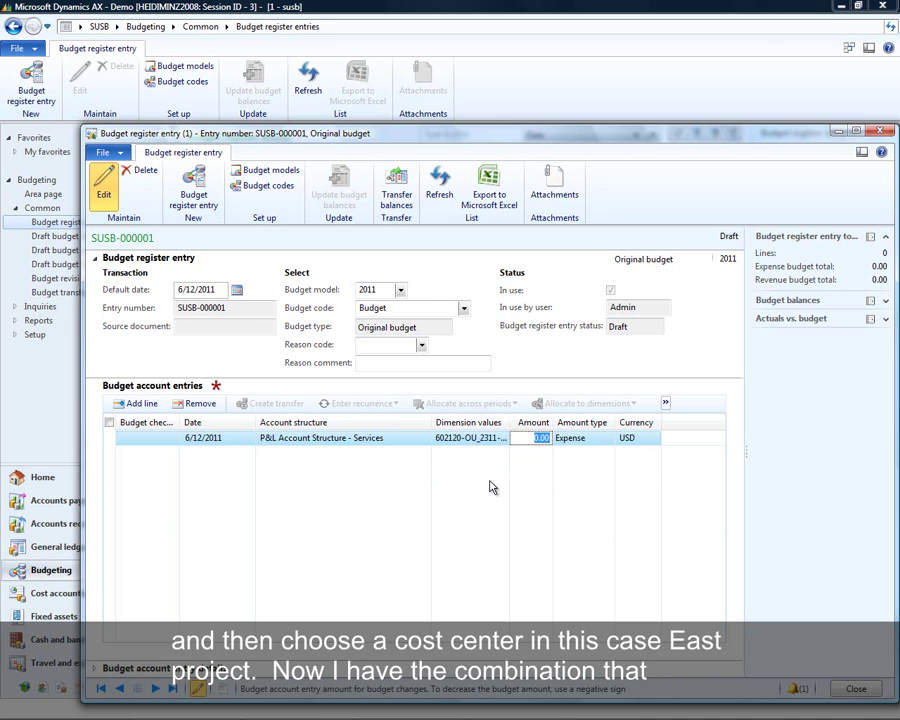
pyautogui.write('1000')
pyautogui.press('Tab')
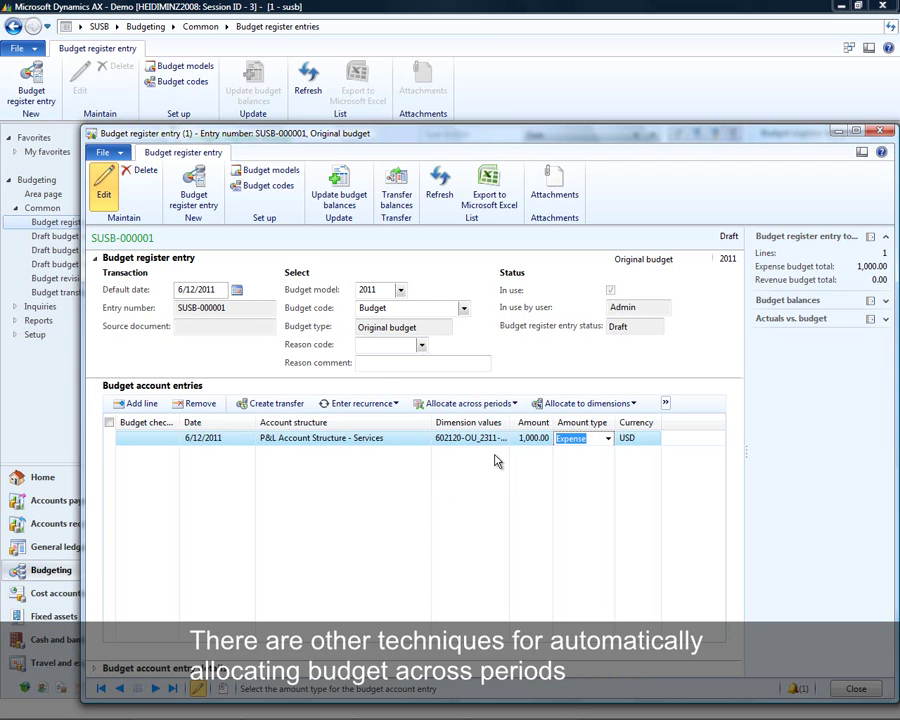
# Create a recurrence of the account entry with an interval of 1 month and expiration date 12/31/2011.
pyautogui.click(360, 403)
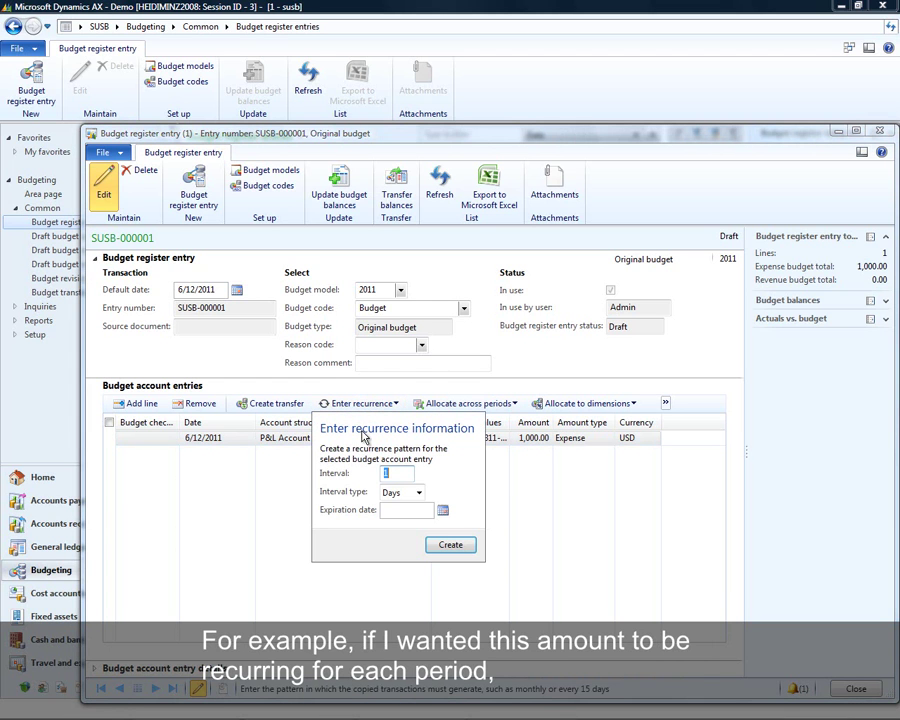
pyautogui.click(420, 492)
pyautogui.click(410, 514)
pyautogui.click(404, 511)
pyautogui.write('12/31/2')
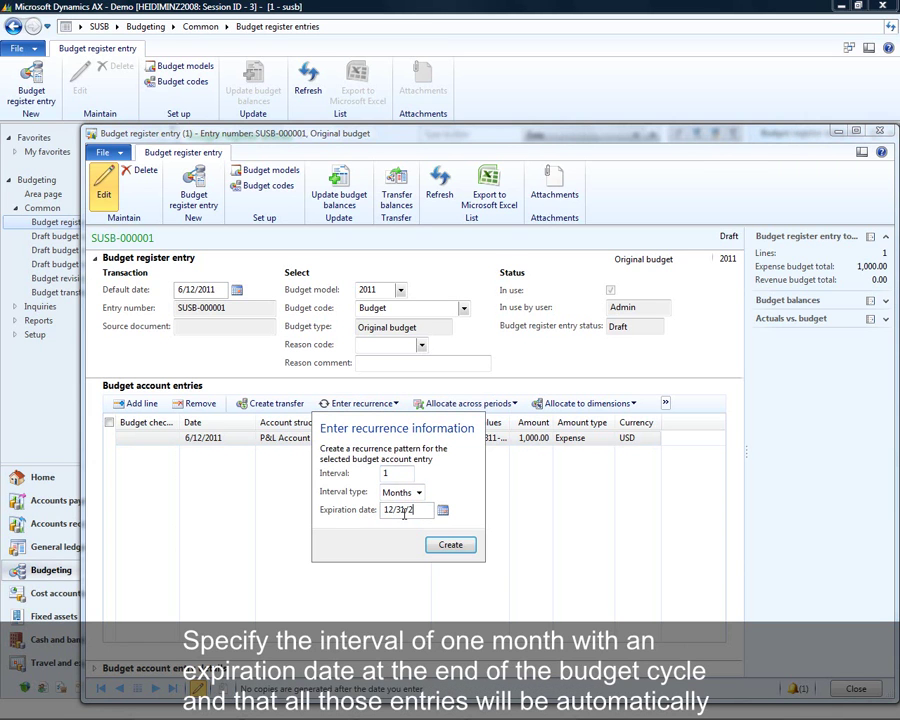
pyautogui.write('011')
pyautogui.click(447, 546)
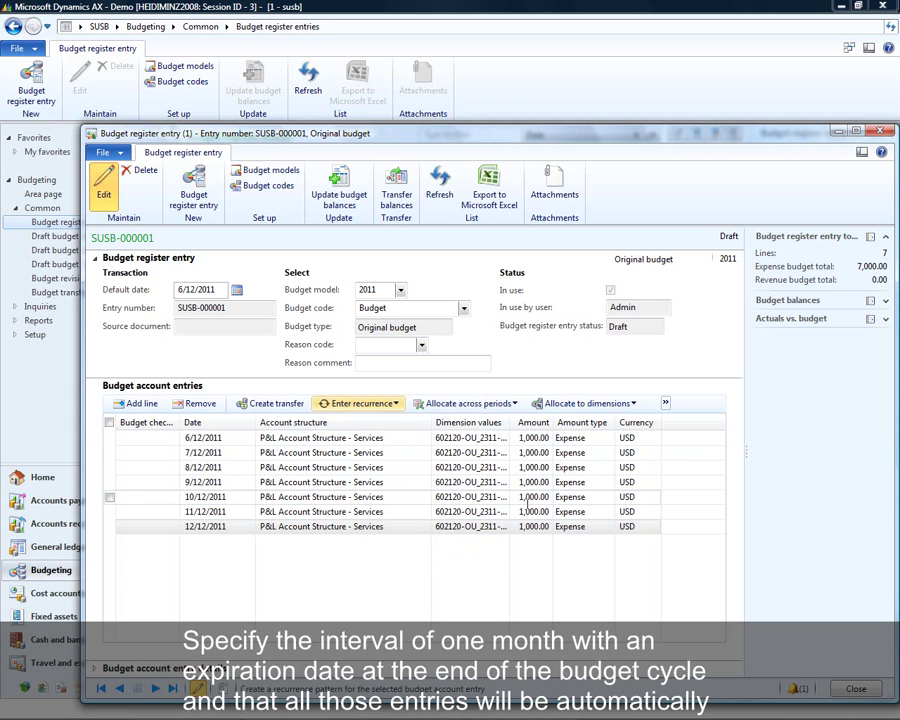
# Update the budget balances for the register entry, close the information log, and widen the Dimension values column to show the full combinations.
pyautogui.click(340, 204)
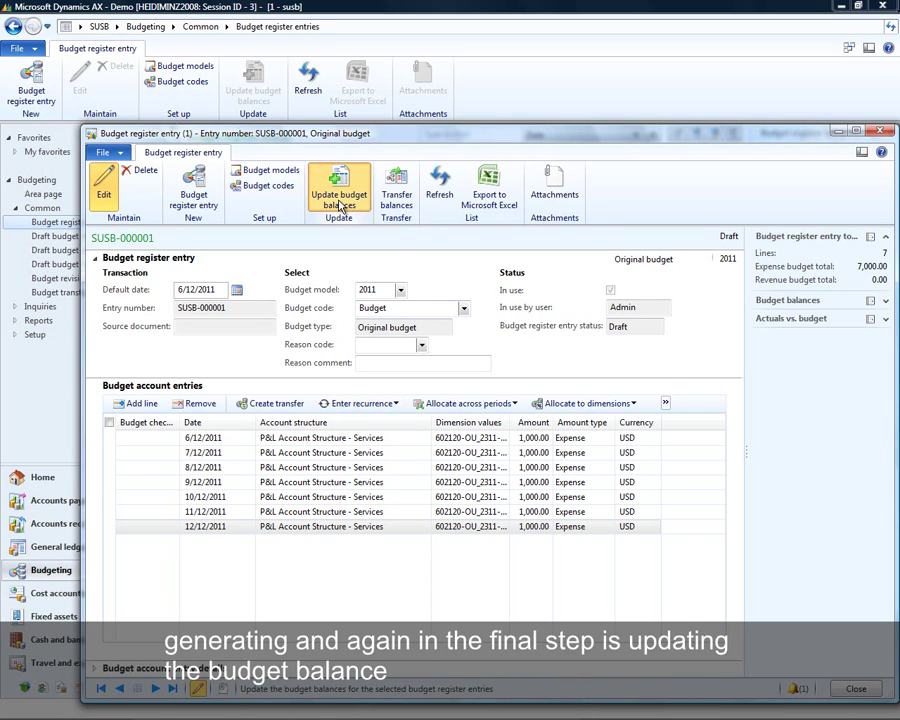
pyautogui.click(503, 331)
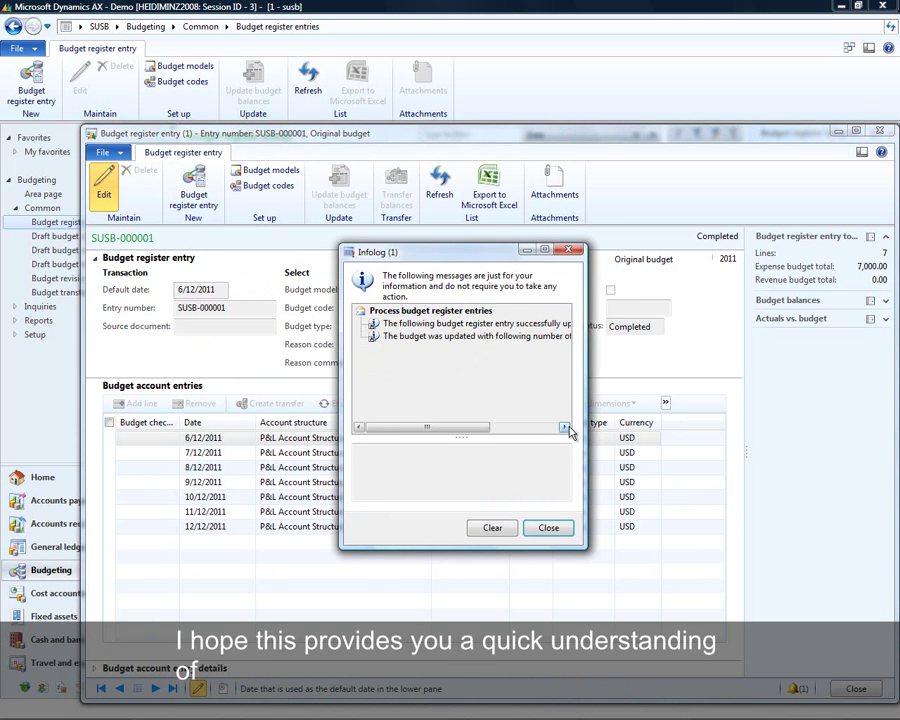
pyautogui.click(551, 529)
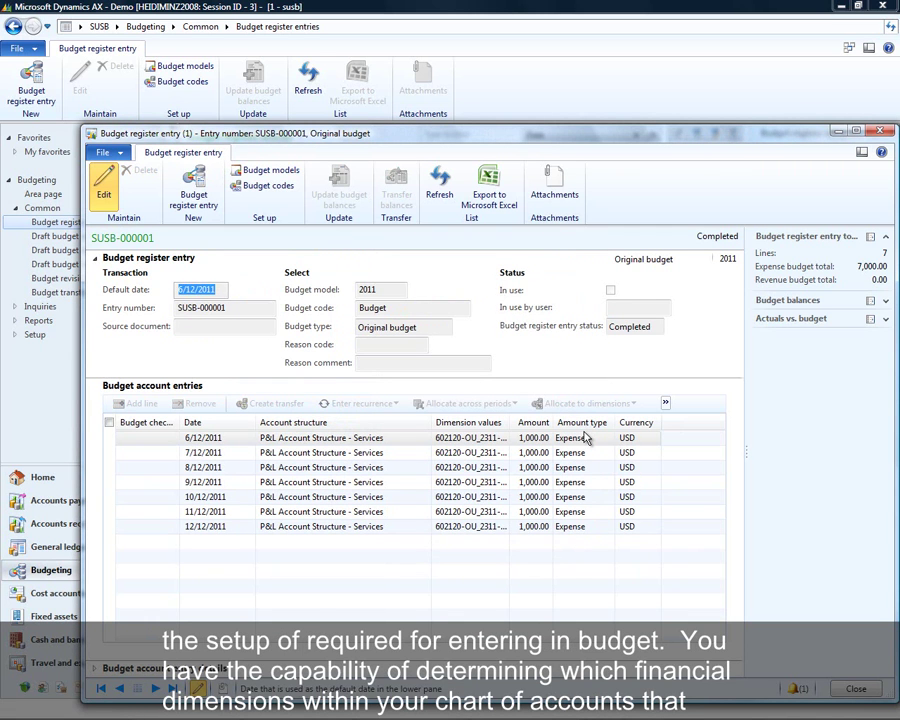
pyautogui.moveTo(513, 422); pyautogui.dragTo(556, 427)
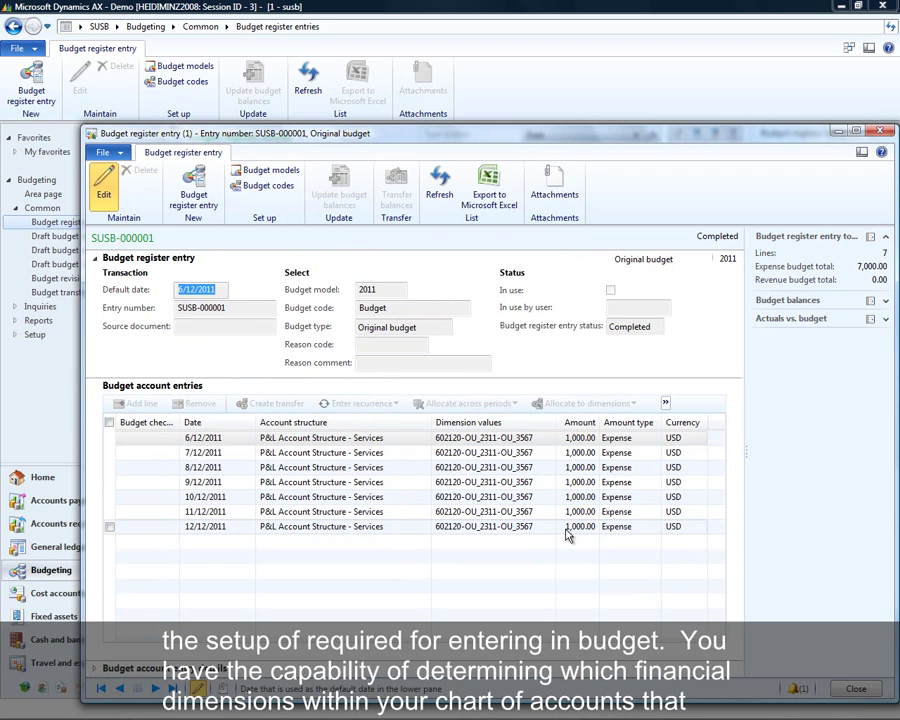